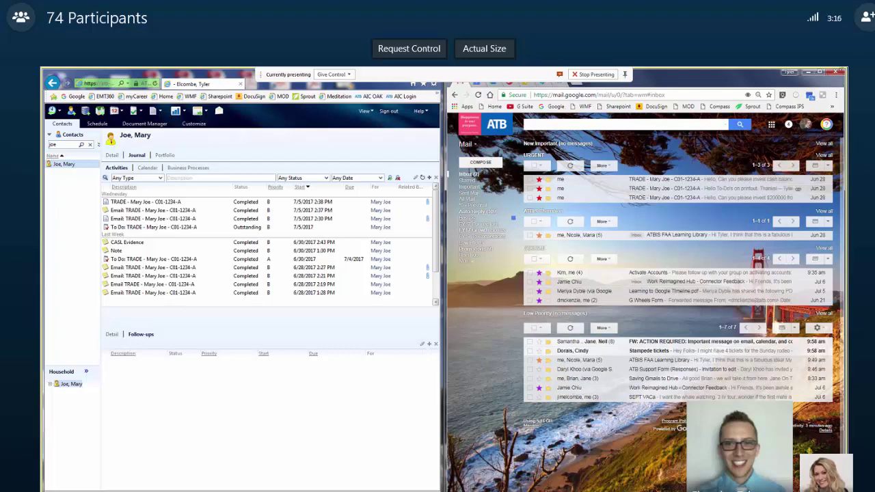
- Open the trade e-mail requesting a $200,000 investment and create a forward draft containing its message header
click(661, 199)
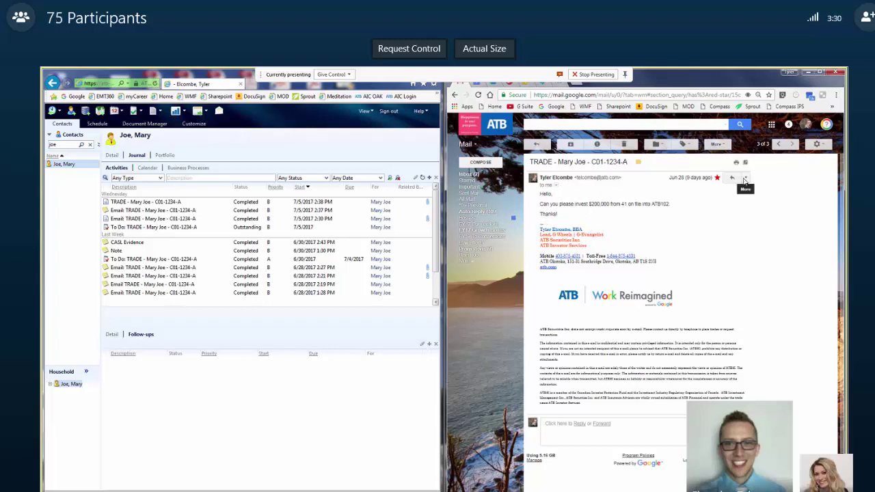
click(746, 178)
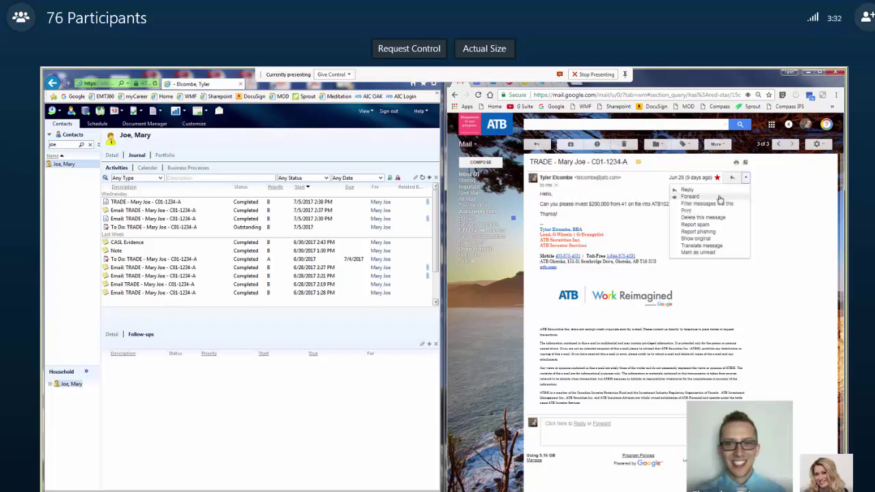
click(719, 199)
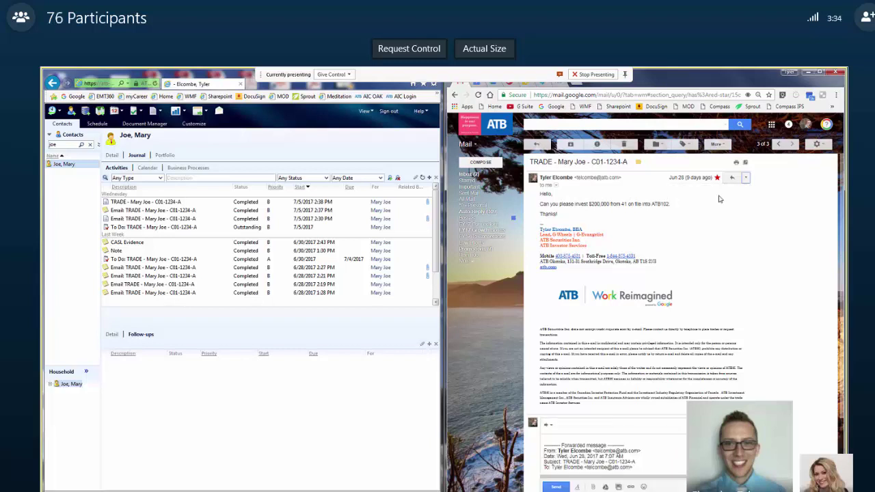
scroll(719, 213, down, 3)
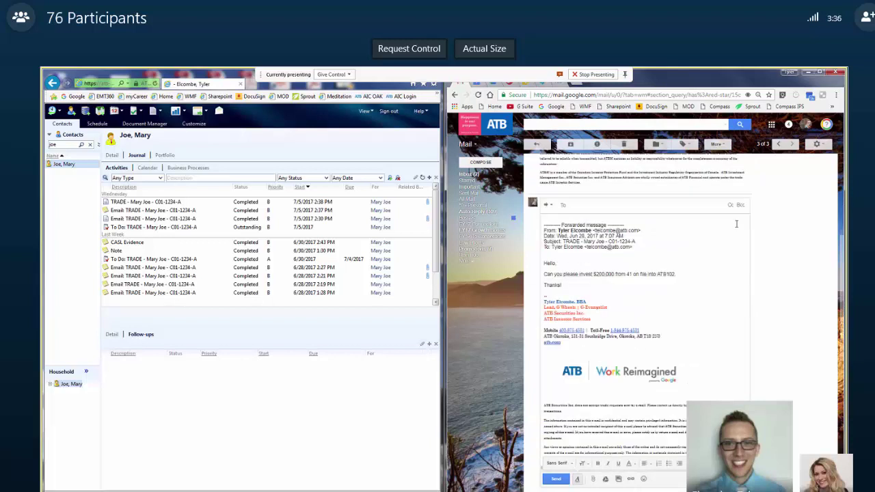
drag(636, 246, 545, 225)
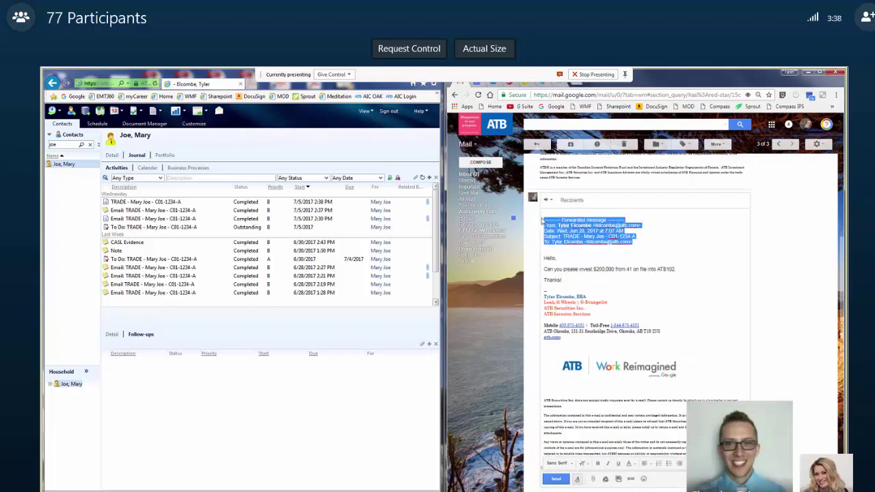
click(544, 226)
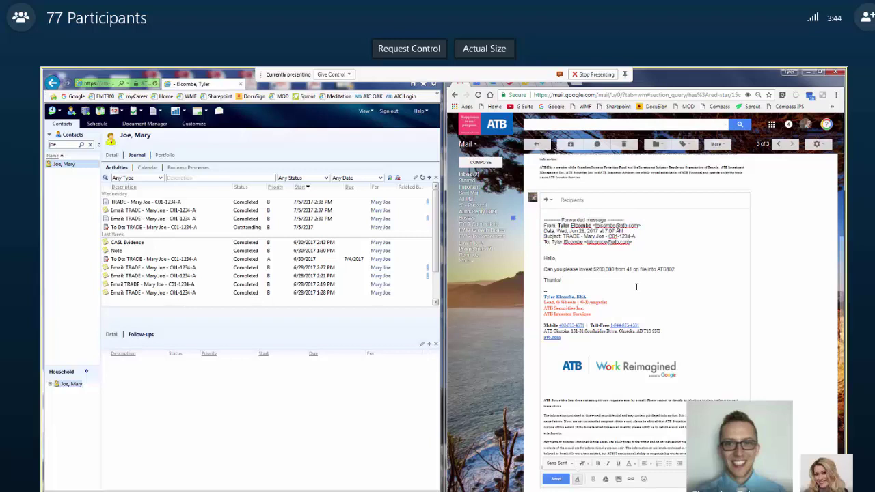
- Copy the entire body of the forward draft, including the header details and signature
scroll(636, 287, up, 4)
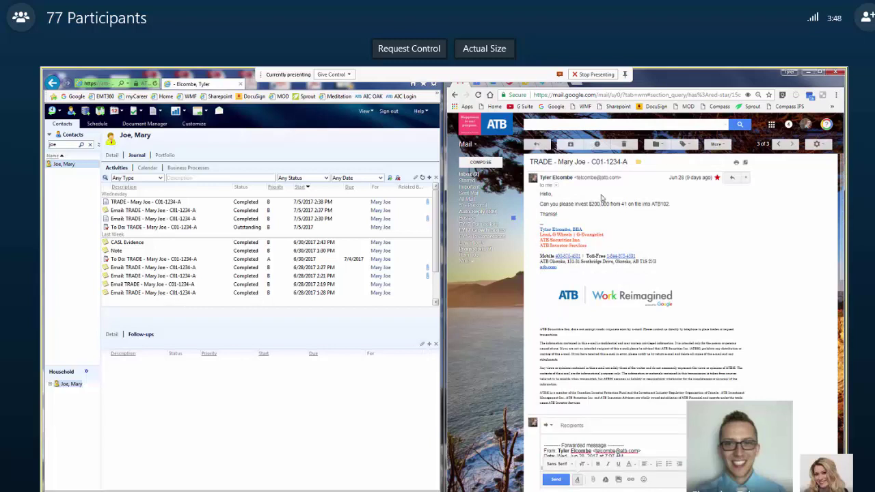
scroll(608, 252, down, 3)
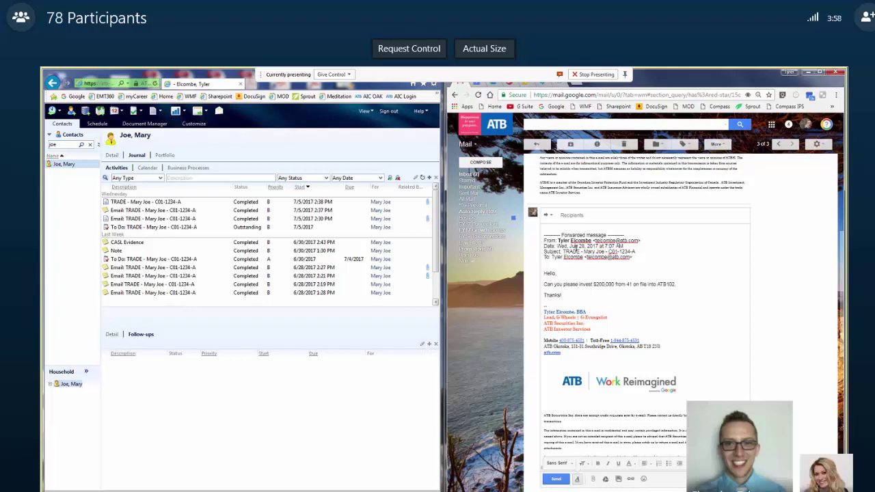
key(ctrl+a)
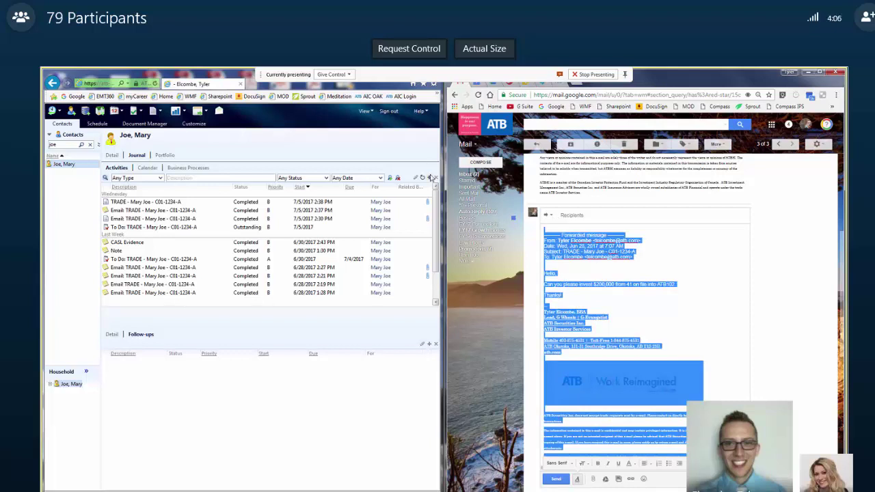
- Add a Note document to the contact's journal activities and paste the copied e-mail into its notes
click(430, 178)
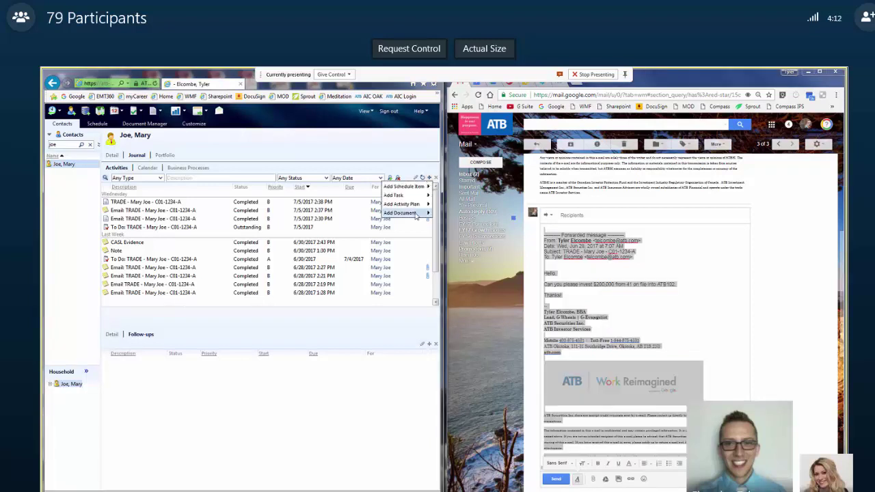
mouse_move(403, 213)
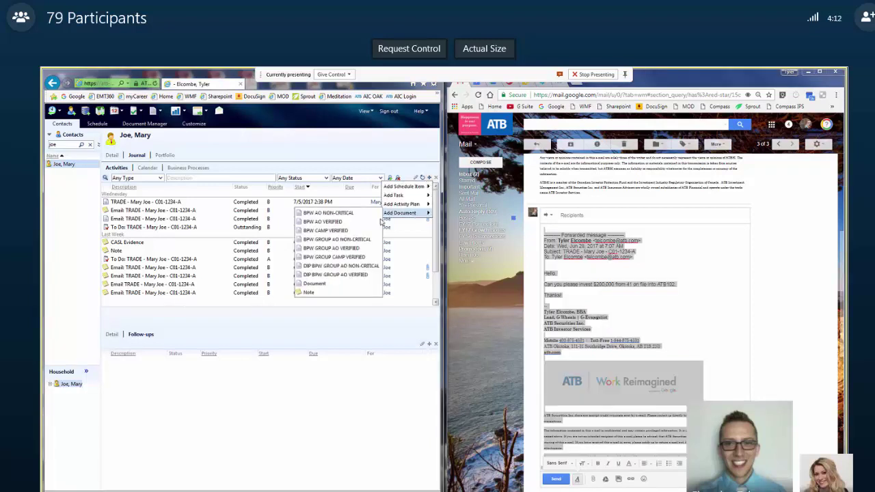
click(345, 293)
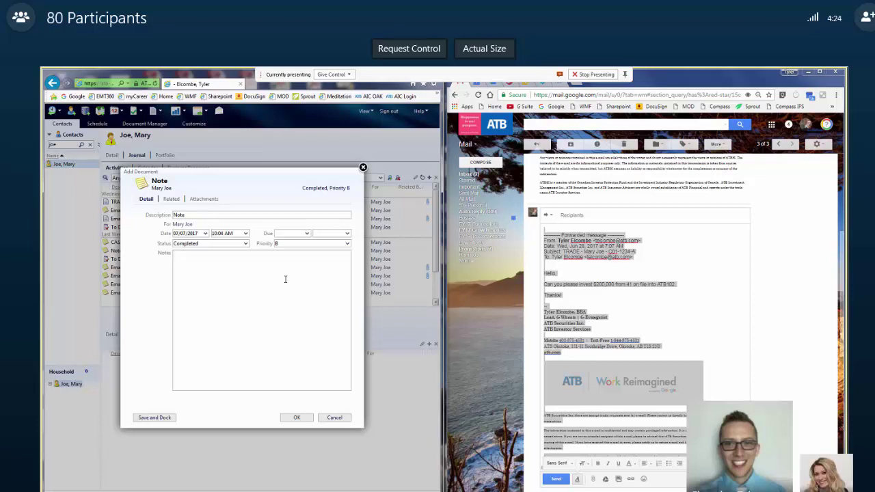
key(ctrl+v)
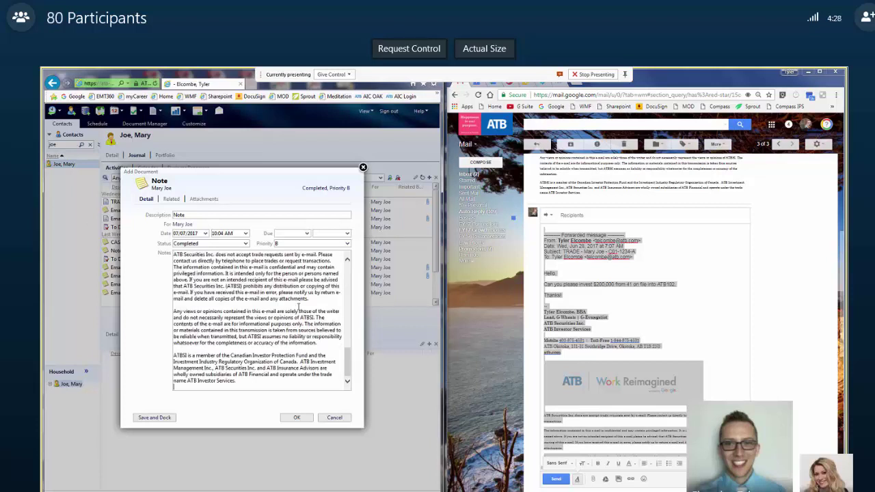
drag(348, 355, 352, 264)
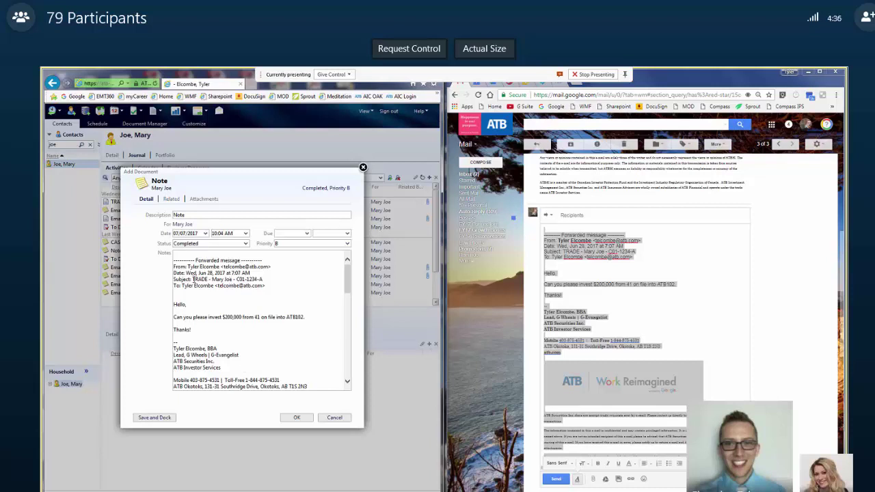
- Set the note's description to "Email: " followed by the e-mail's subject line, accepting the Windows 7 Basic color scheme
drag(262, 278, 194, 279)
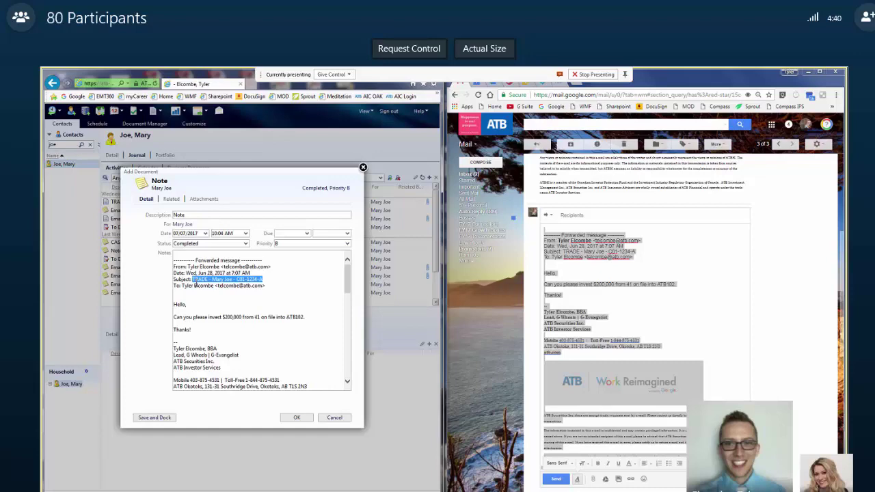
double_click(200, 215)
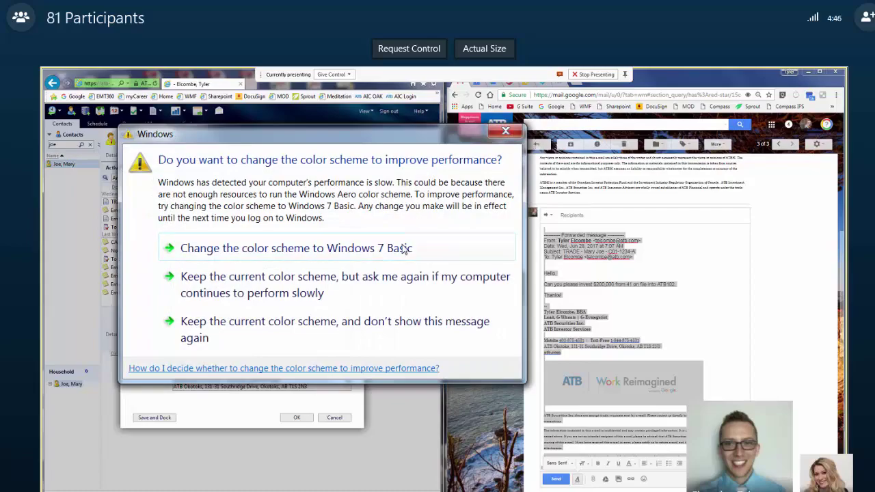
click(405, 250)
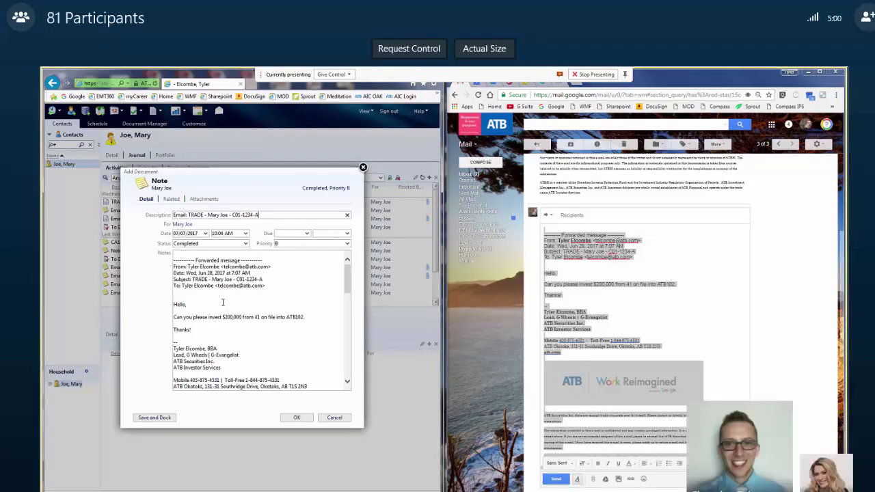
- Set the note's date to 06/28/2017 to match the e-mail and save it to the contact's journal
drag(258, 278, 214, 274)
click(213, 274)
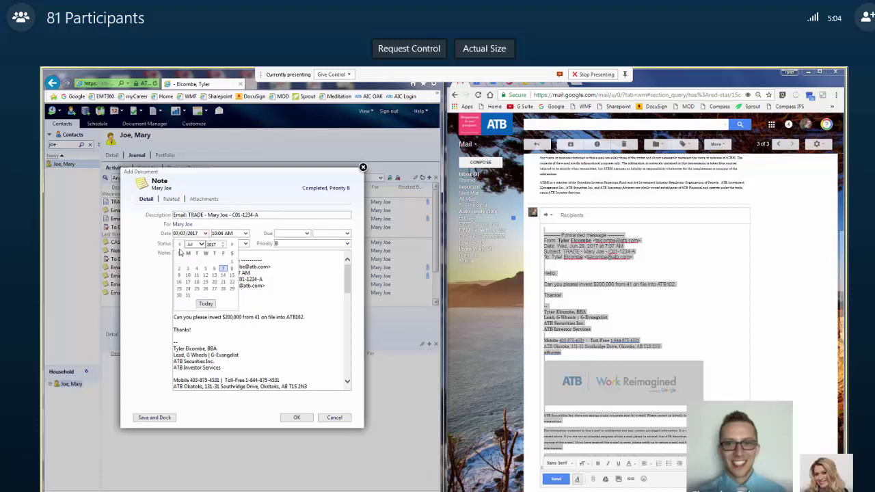
click(179, 244)
click(205, 289)
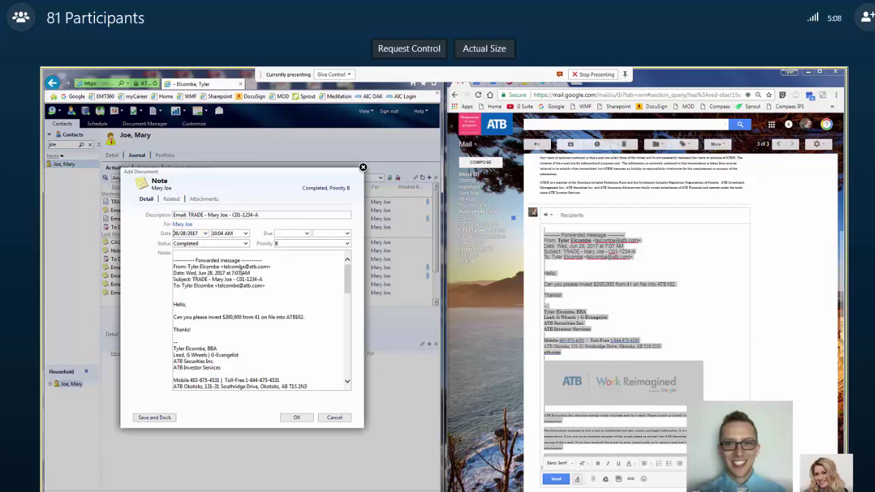
click(300, 418)
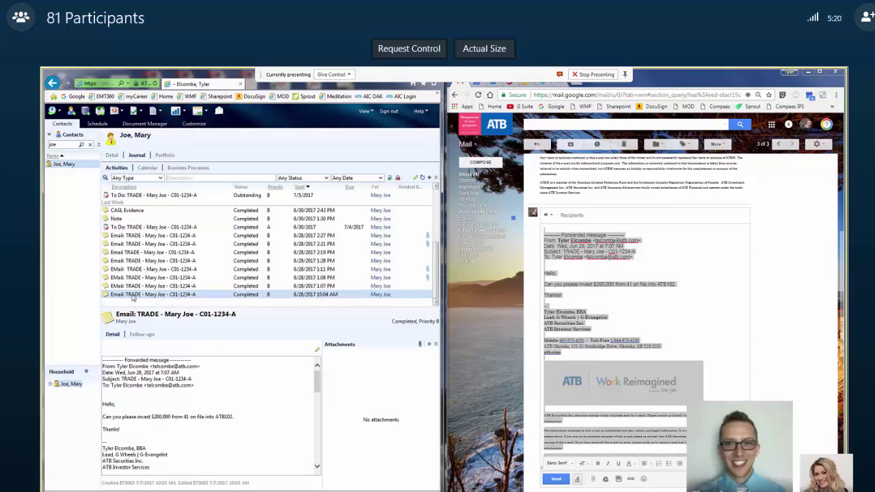
scroll(211, 408, down, 5)
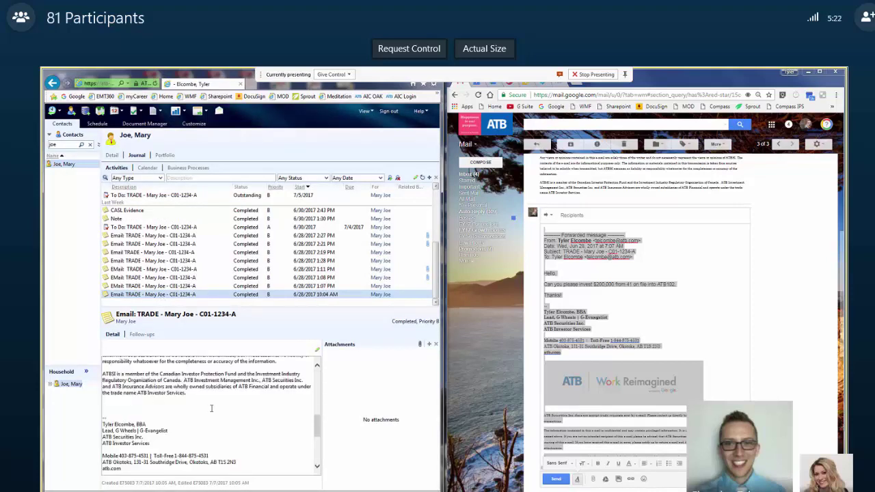
scroll(211, 408, up, 5)
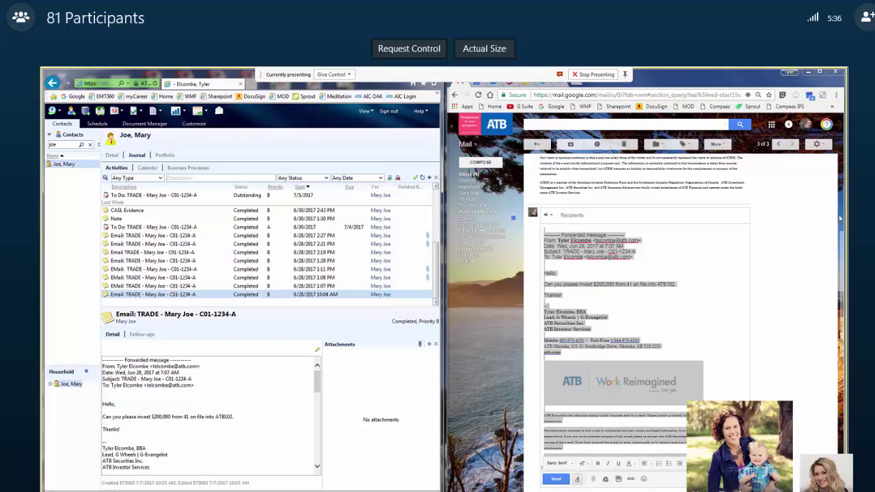
- Leave the forward draft and go to the adjacent trade e-mail that has the Scan.pdf attachment
click(803, 223)
scroll(802, 223, up, 5)
click(777, 145)
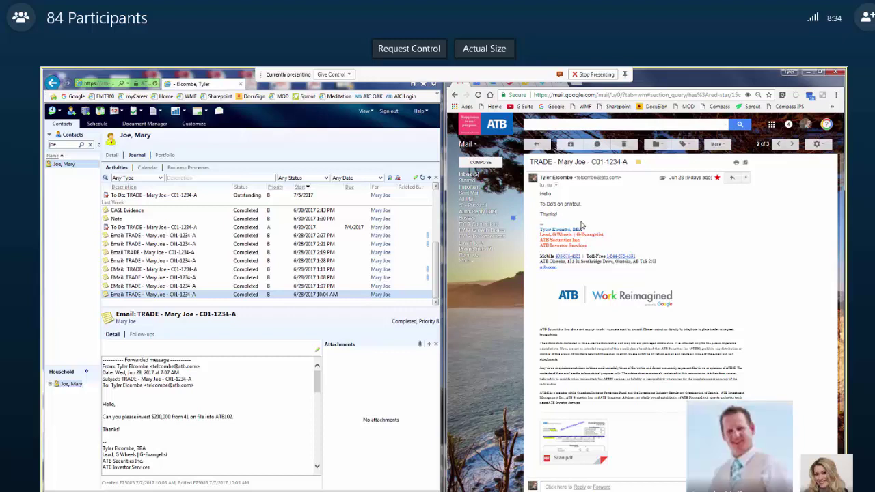
drag(569, 216, 542, 191)
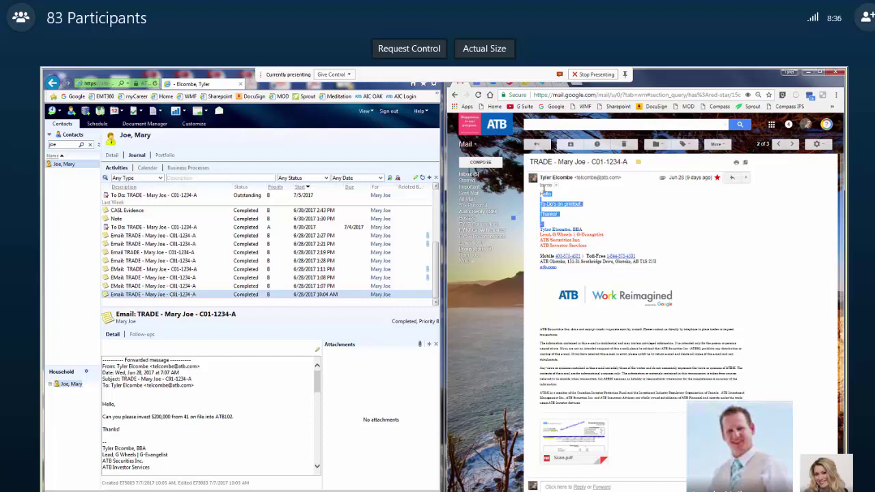
click(543, 192)
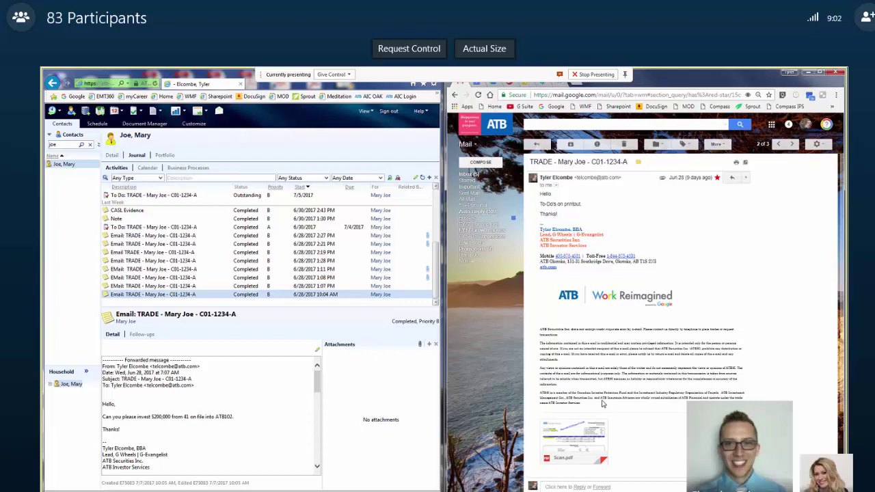
- Download the Scan.pdf attachment from the e-mail and open the downloaded file
mouse_move(558, 441)
mouse_move(560, 456)
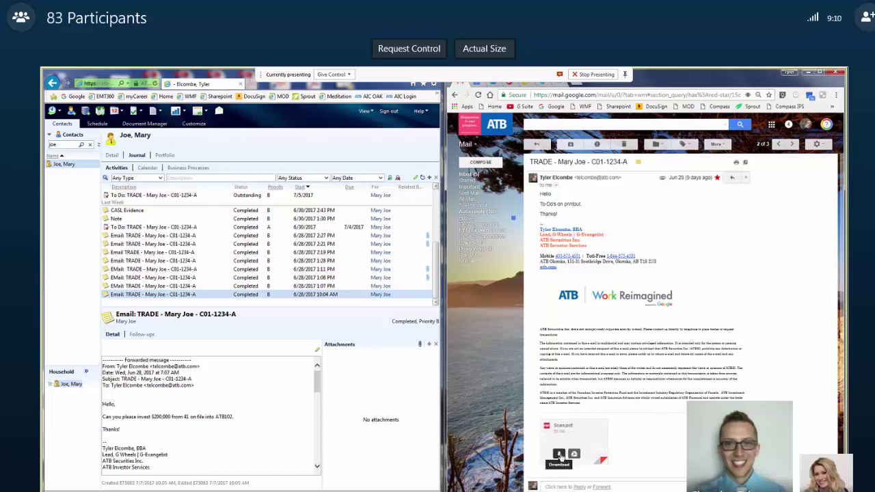
click(561, 456)
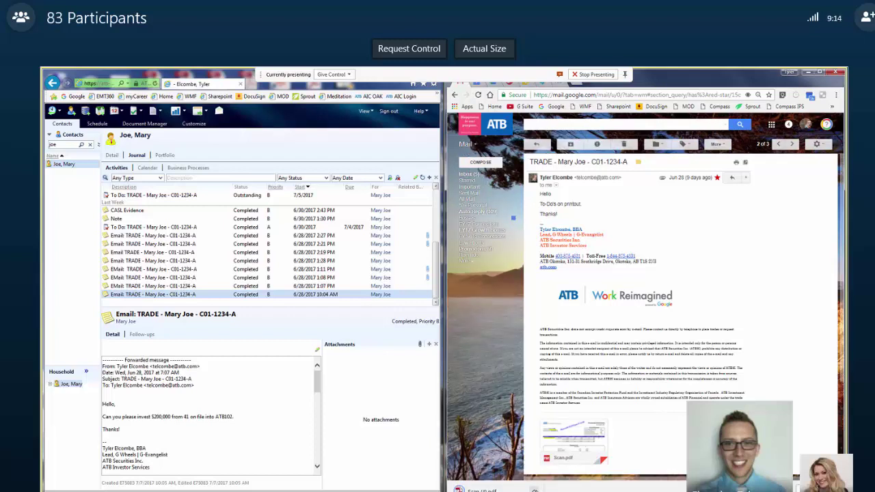
click(535, 490)
click(561, 431)
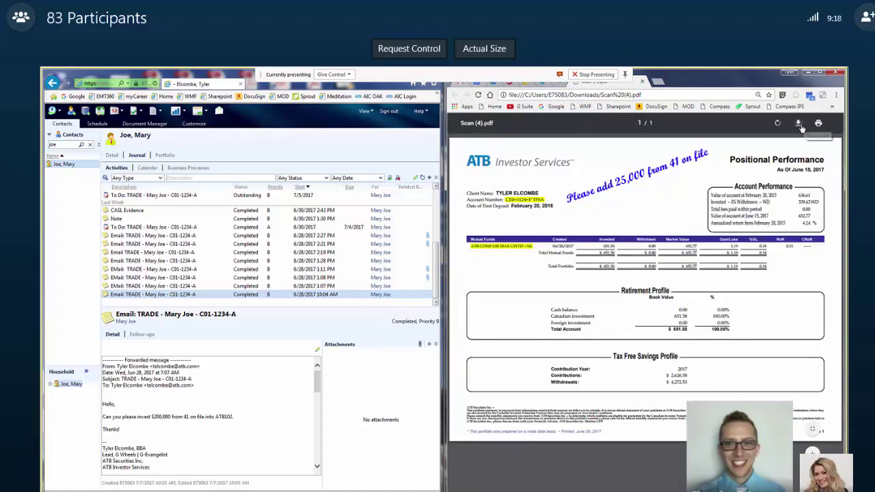
- Save the PDF to the Desktop as "Holdings" and close the document
click(798, 124)
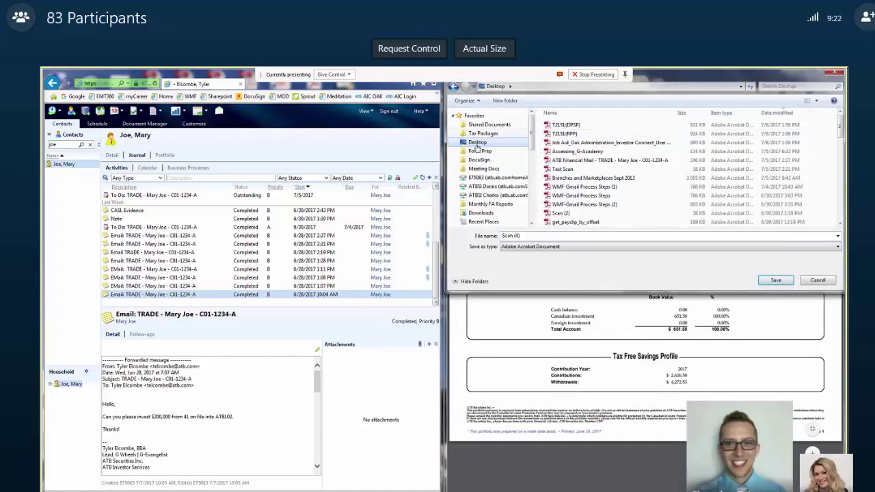
click(581, 236)
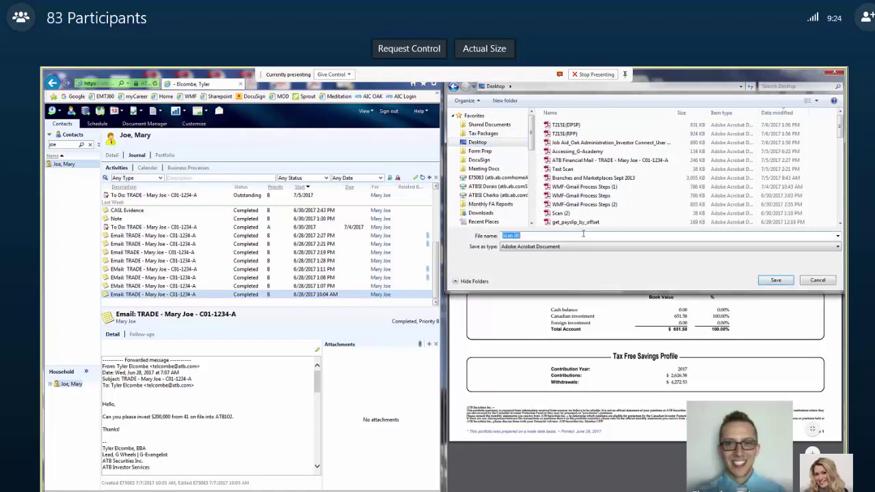
text(Holdings)
click(785, 282)
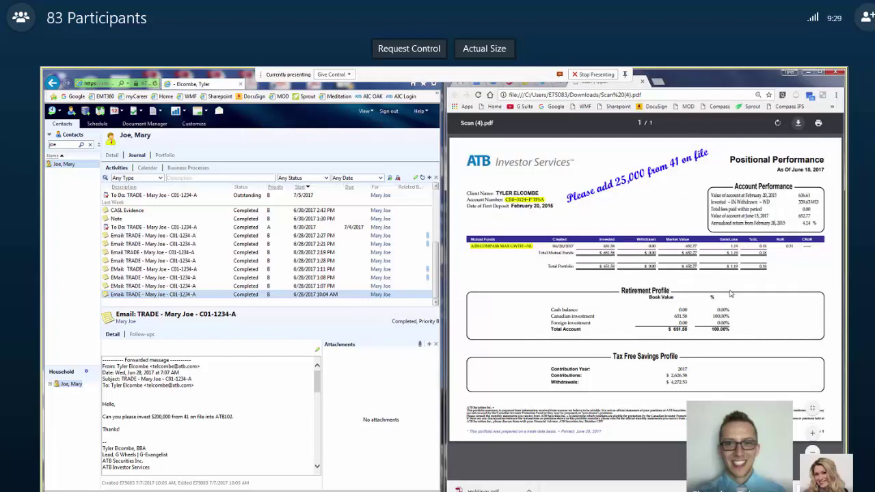
click(643, 81)
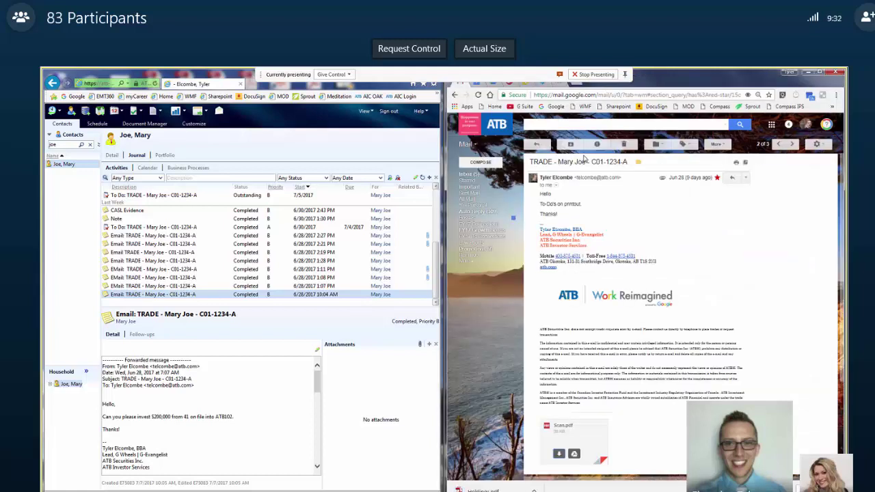
- Add a new Note document to the contact's journal and create a forward draft of the e-mail with the attachment
click(428, 179)
mouse_move(422, 213)
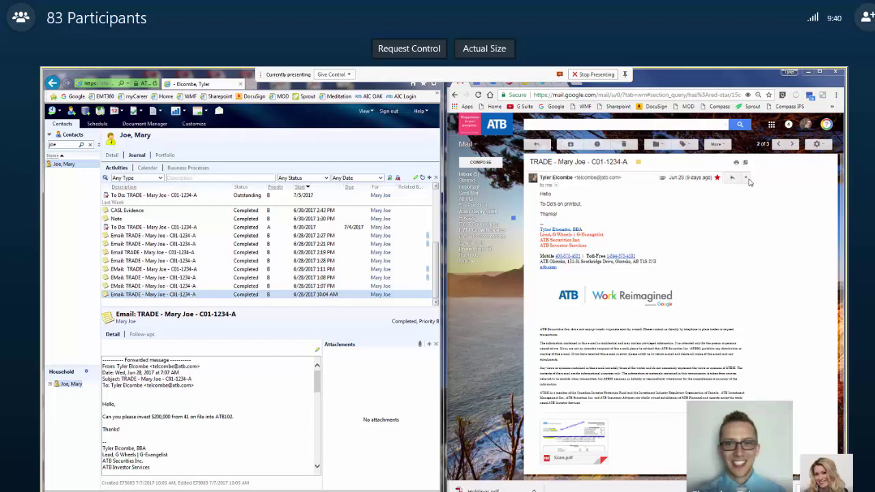
click(746, 177)
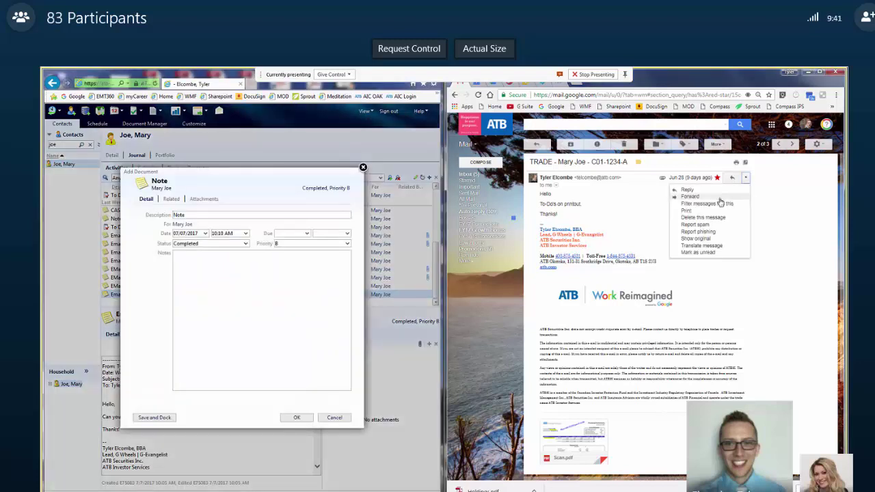
scroll(742, 246, down, 1)
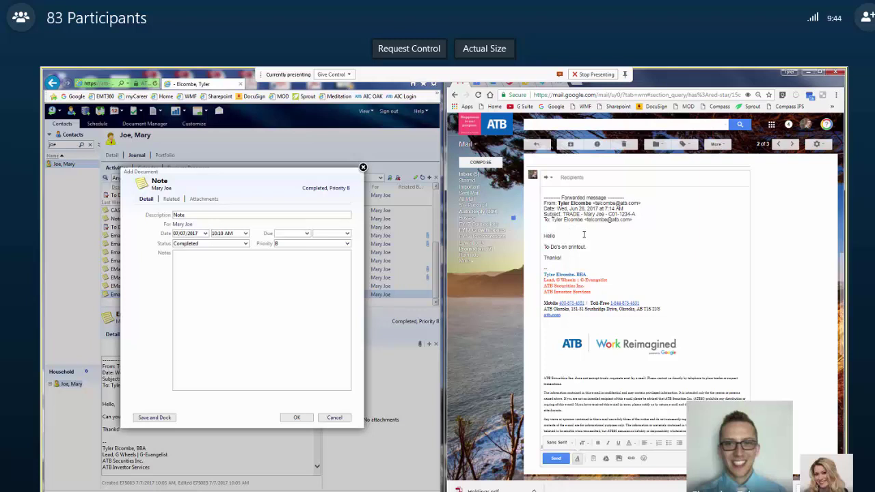
- Copy the entire forwarded message from the Gmail draft into the notes of the new journal note
key(ctrl+a)
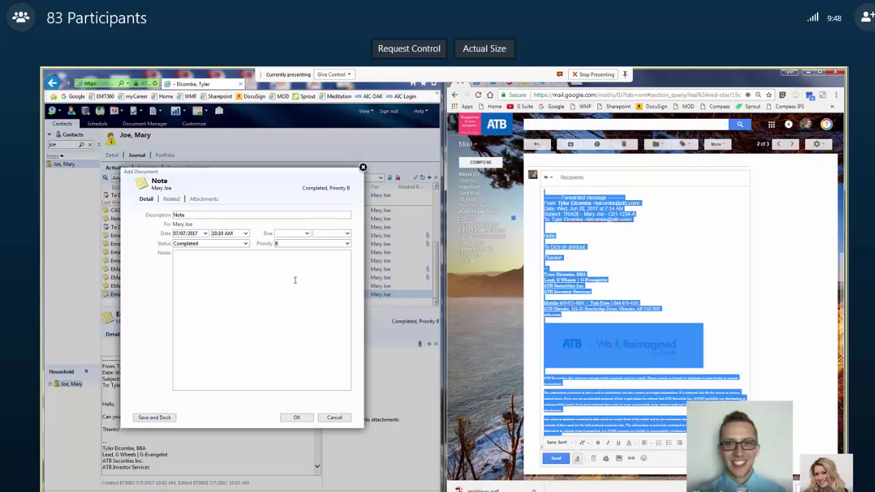
click(294, 279)
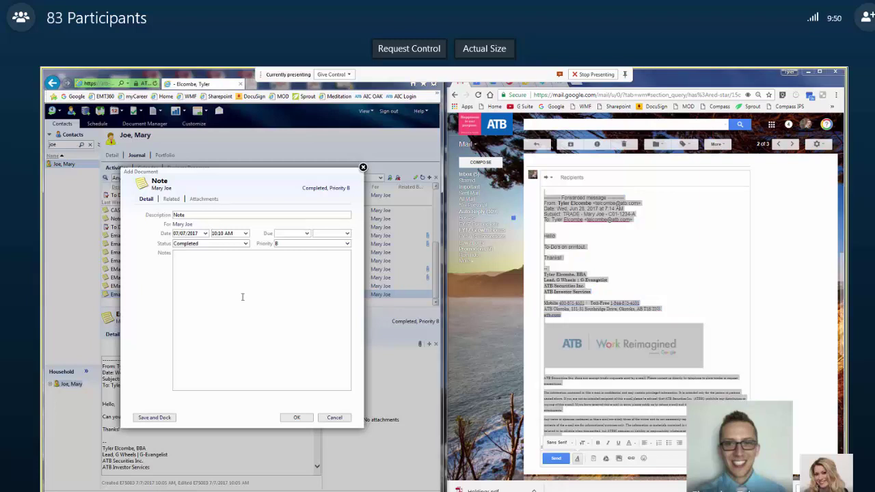
key(ctrl+v)
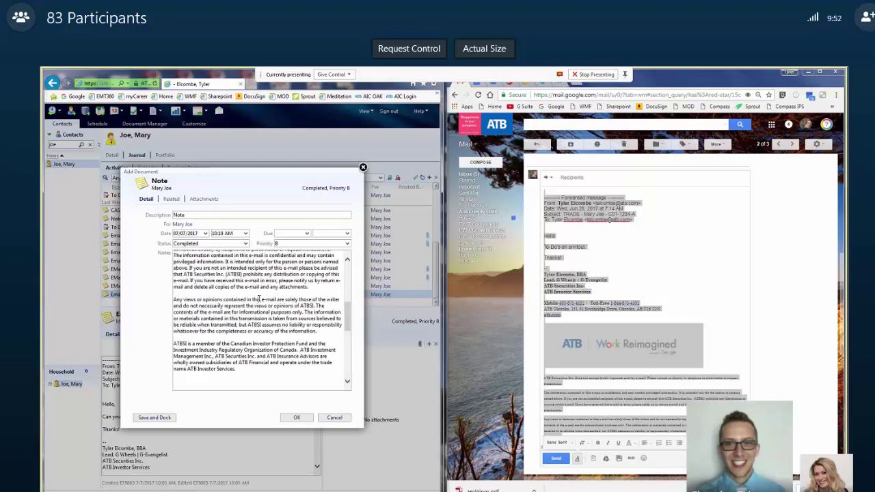
- Set the note's description to "Email:" followed by the subject line copied from the forwarded message header
scroll(243, 287, up, 10)
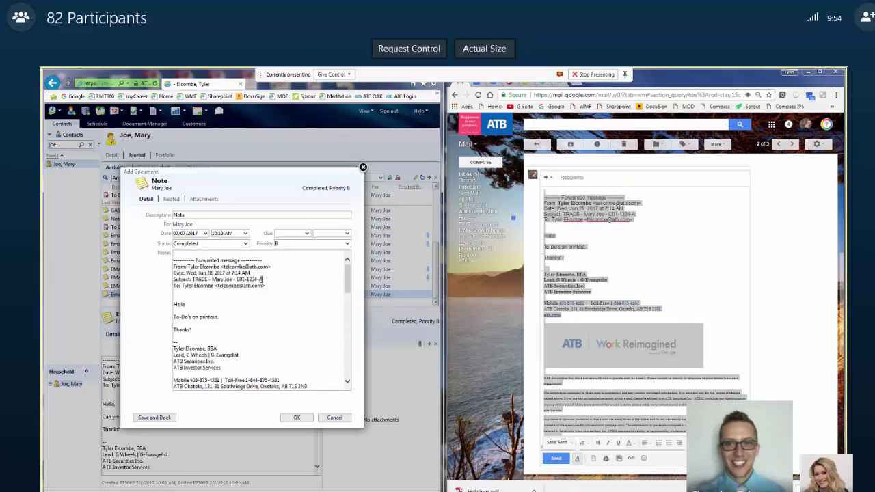
drag(262, 280, 194, 280)
key(ctrl+c)
double_click(219, 215)
text(Email:)
key(ctrl+v)
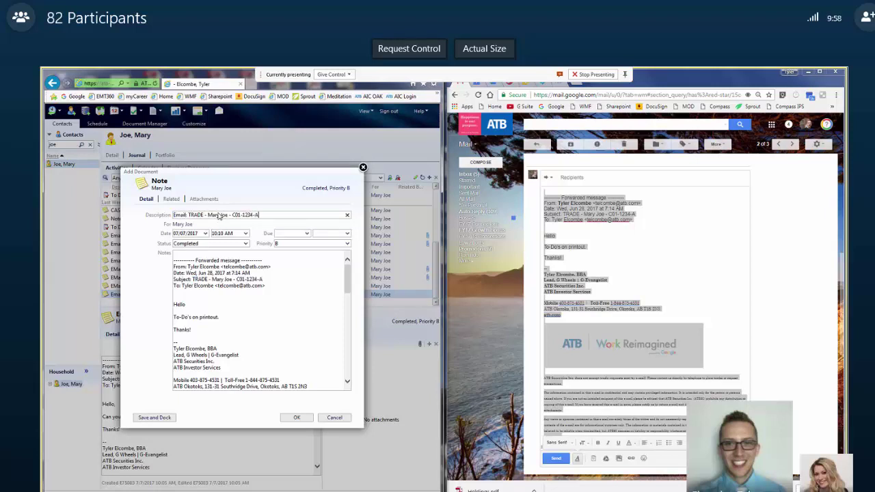
- Set the note's date to 07/05/2017
click(205, 234)
click(241, 290)
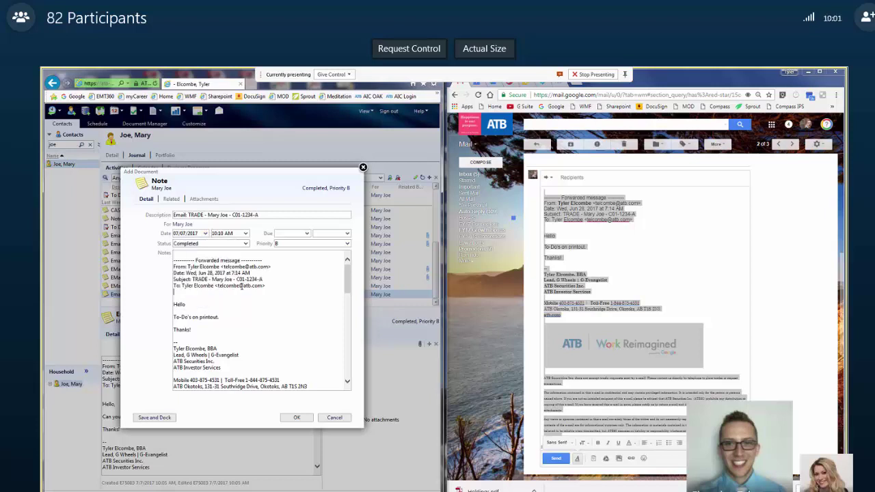
click(205, 234)
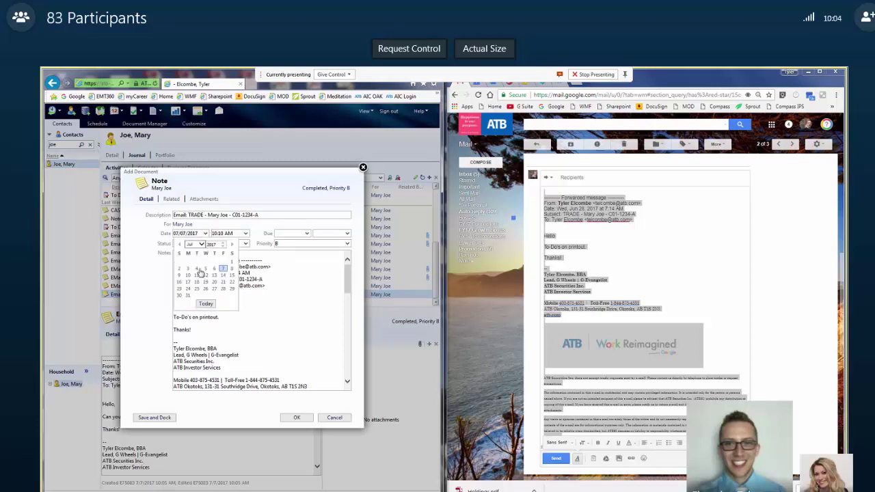
click(205, 268)
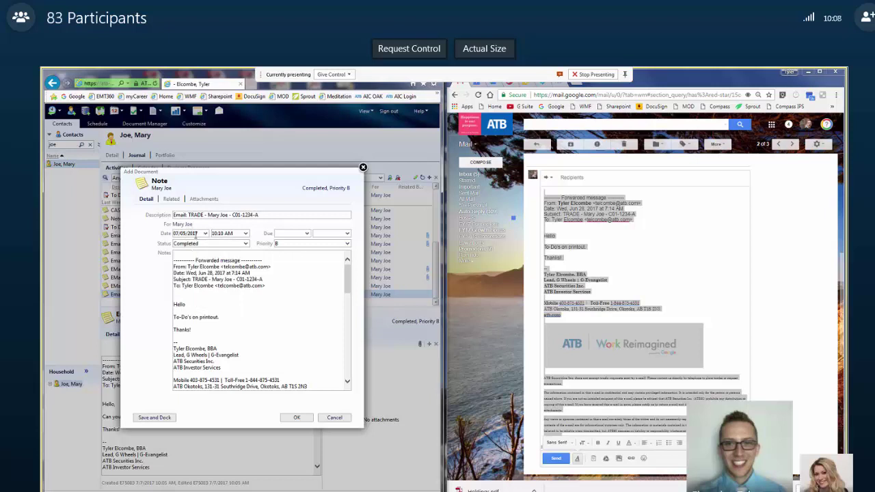
- Attach the Holdings PDF from the Desktop to the note and save the note to the journal
click(213, 202)
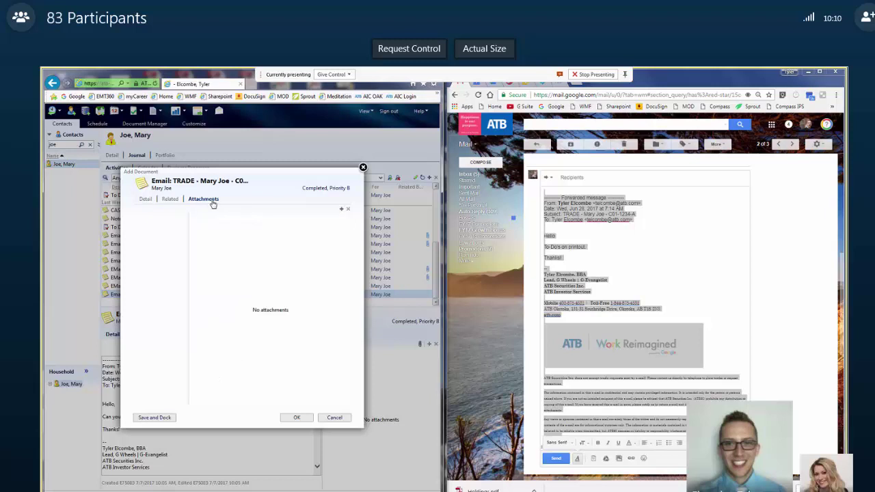
click(341, 209)
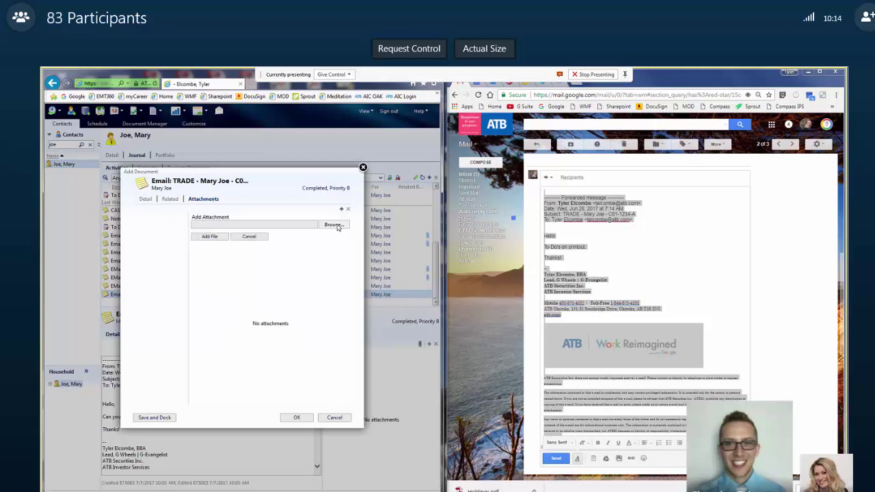
click(334, 225)
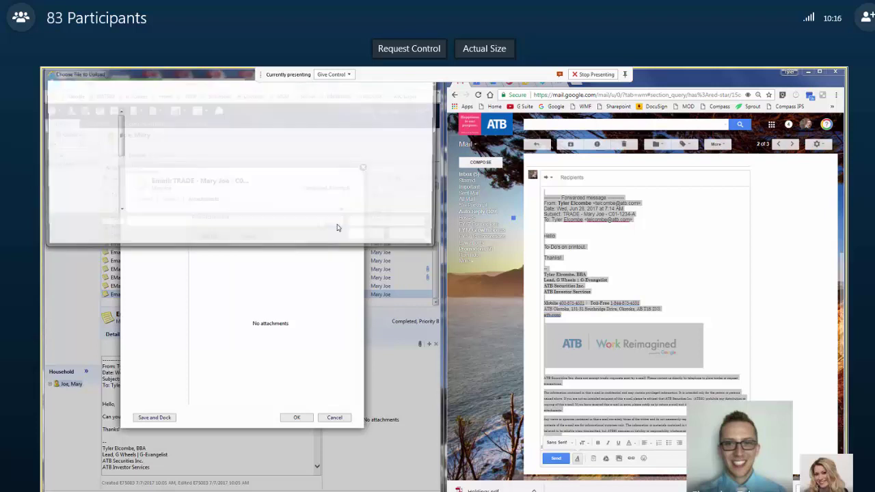
scroll(106, 147, up, 5)
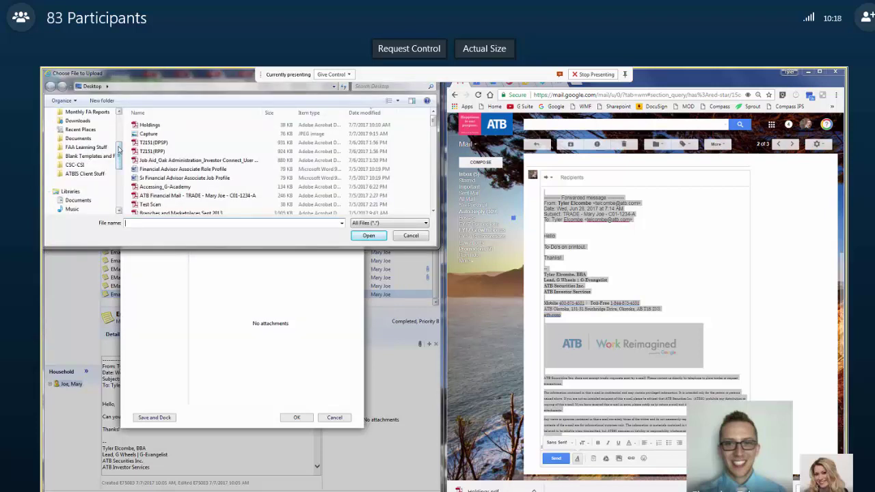
click(99, 142)
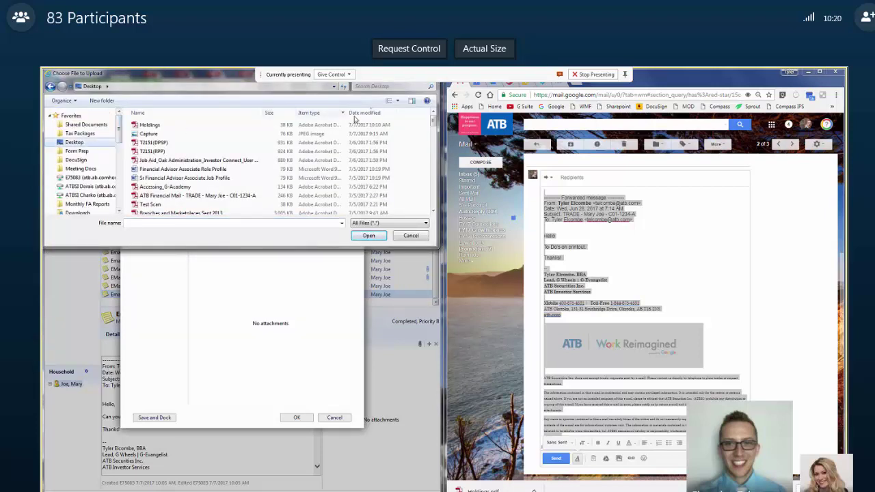
click(202, 125)
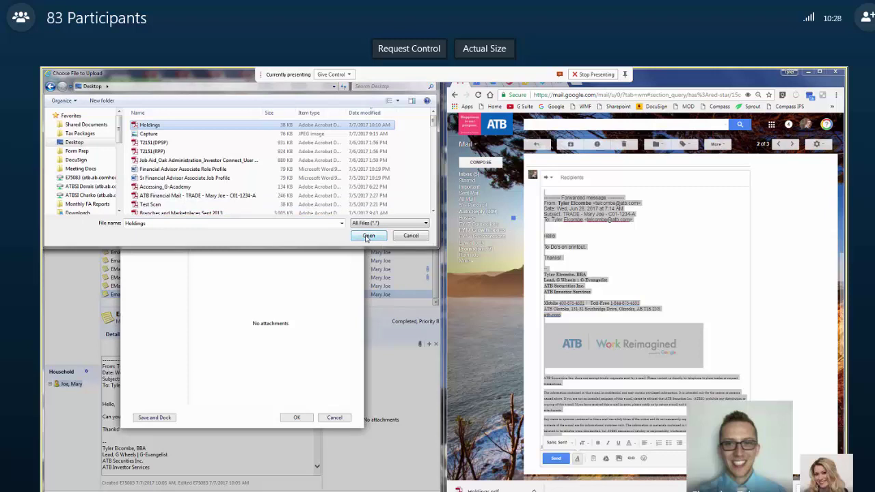
click(369, 236)
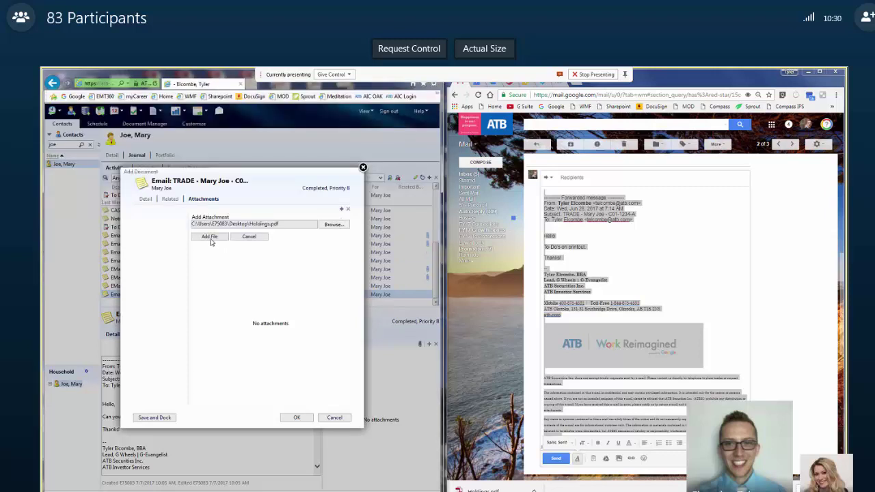
click(210, 237)
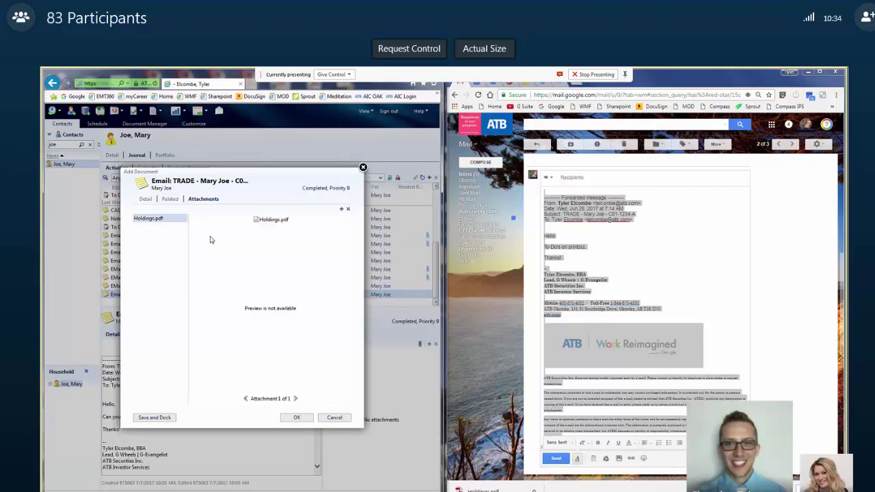
click(147, 199)
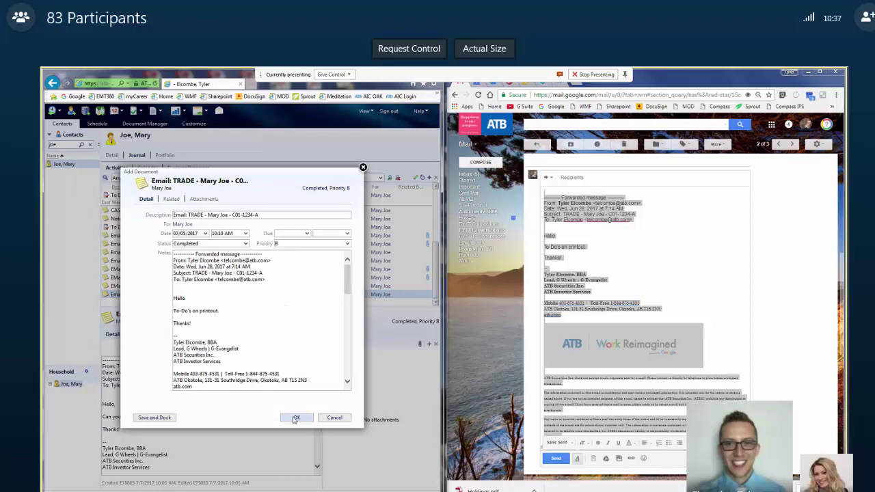
click(297, 418)
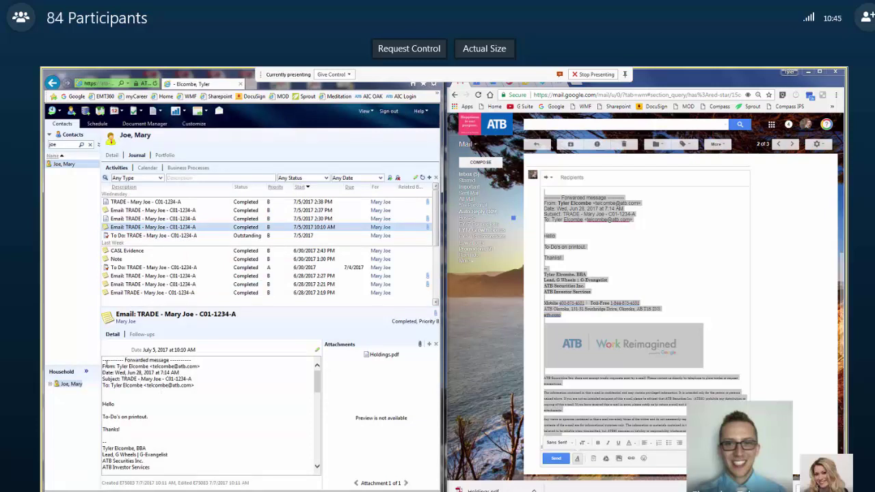
- Review the saved note's text, open its Holdings.pdf attachment to check the document, and close it again
drag(106, 364, 163, 469)
click(380, 359)
click(318, 489)
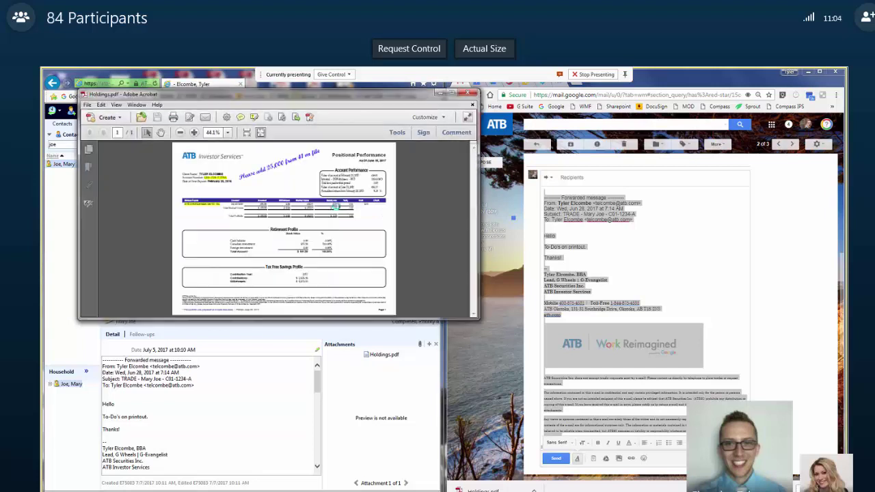
drag(352, 100, 536, 251)
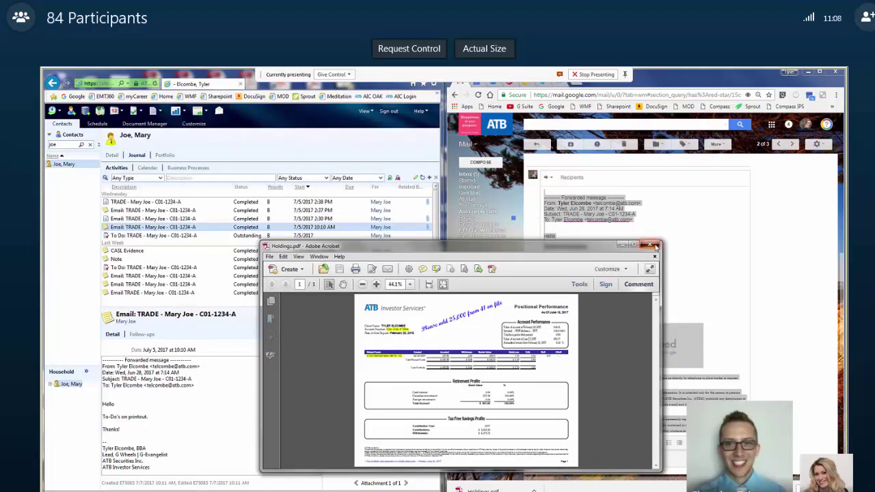
click(654, 246)
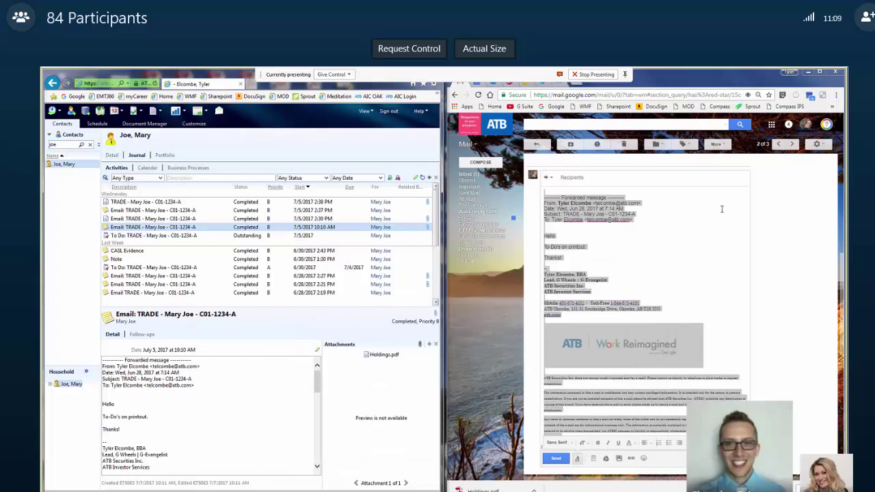
- Save the adjacent trade e-mail with the embedded screenshot as a PDF on the Desktop, replacing the existing file of that name, and close the print view
click(777, 146)
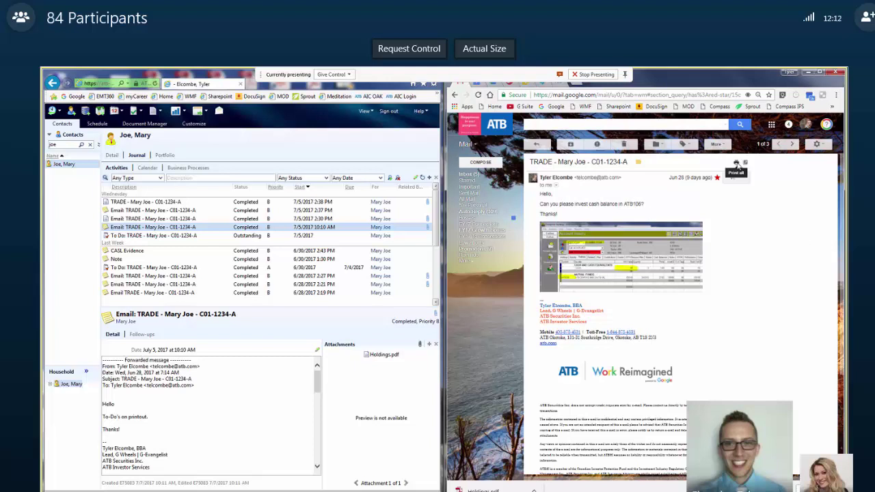
click(736, 164)
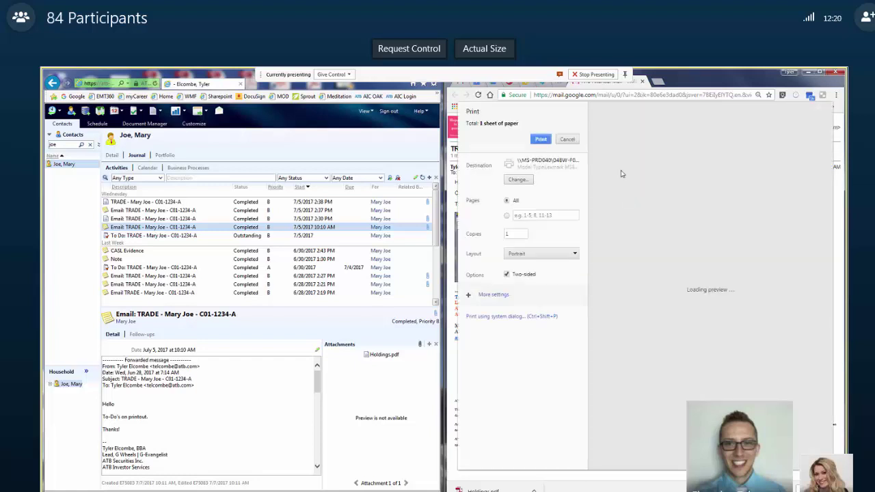
click(527, 180)
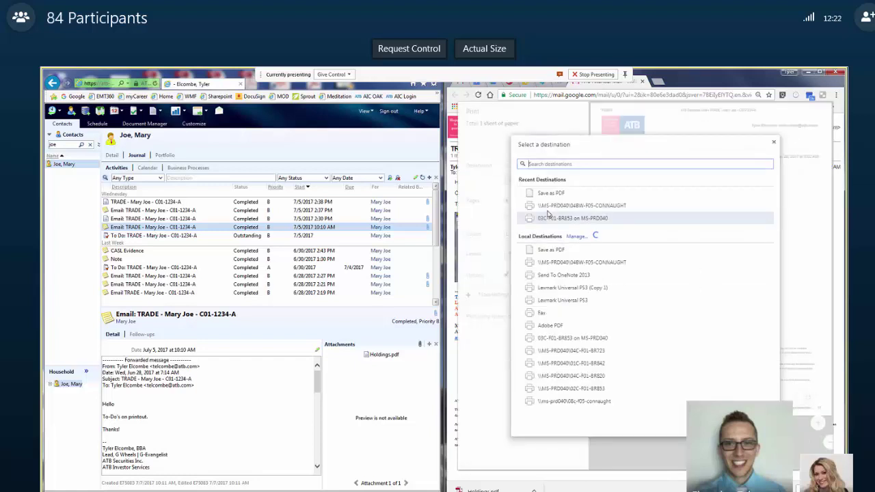
click(539, 195)
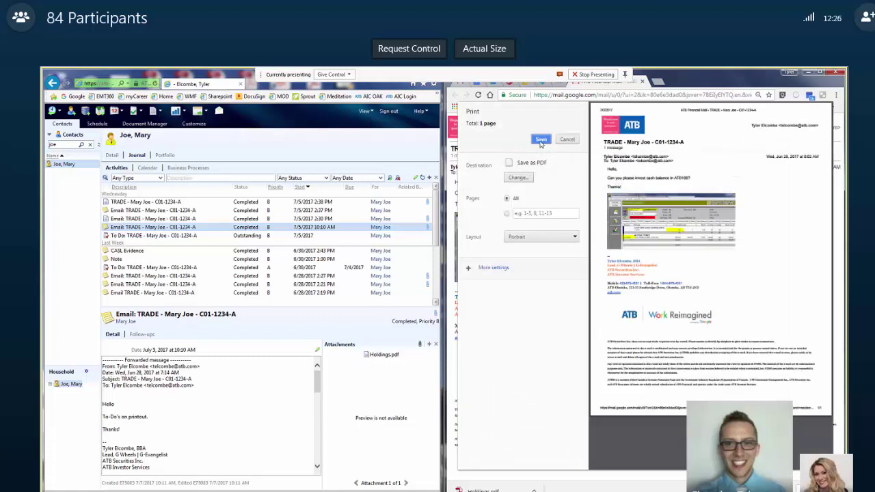
click(540, 142)
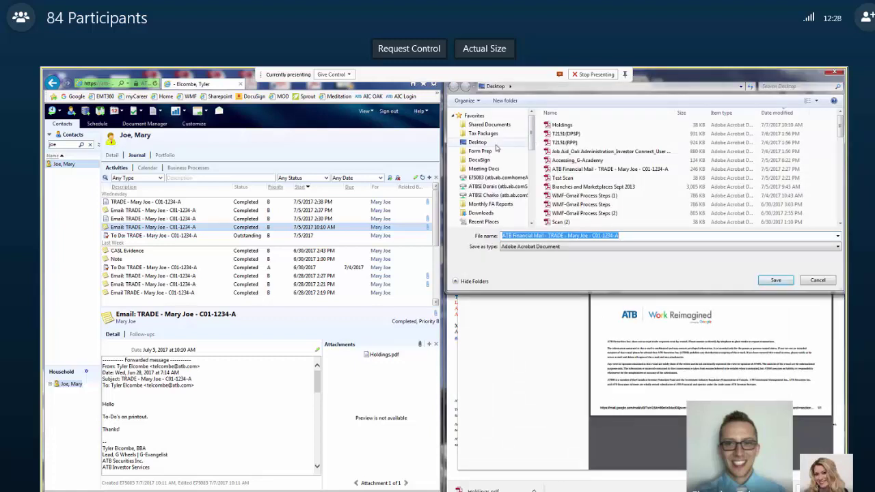
click(496, 143)
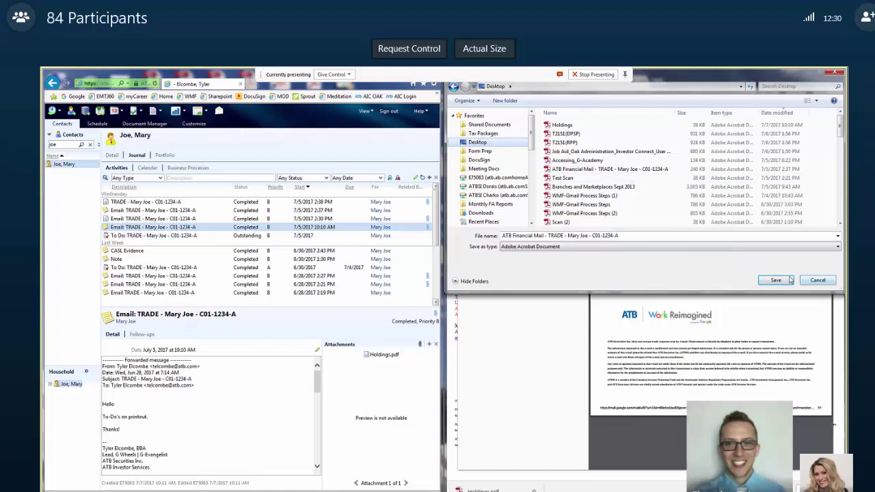
click(776, 280)
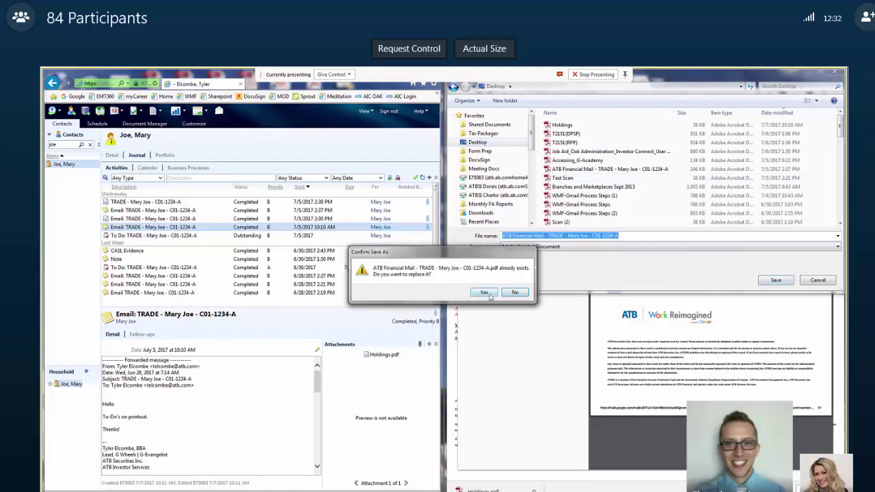
click(490, 296)
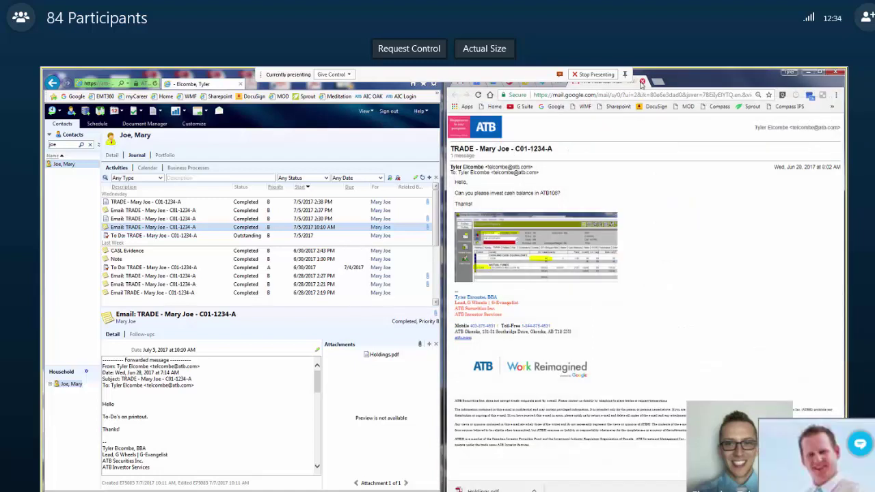
click(642, 82)
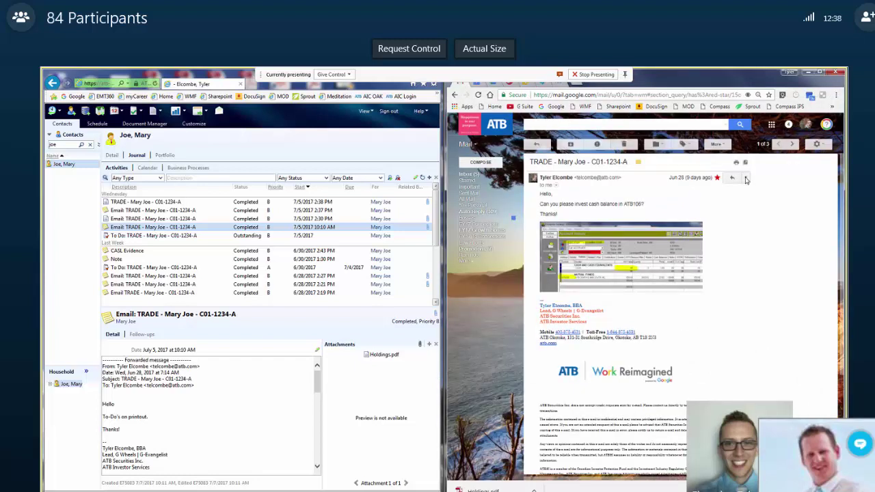
- Create a forward draft of the trade e-mail with the embedded screenshot and copy its entire content
click(746, 178)
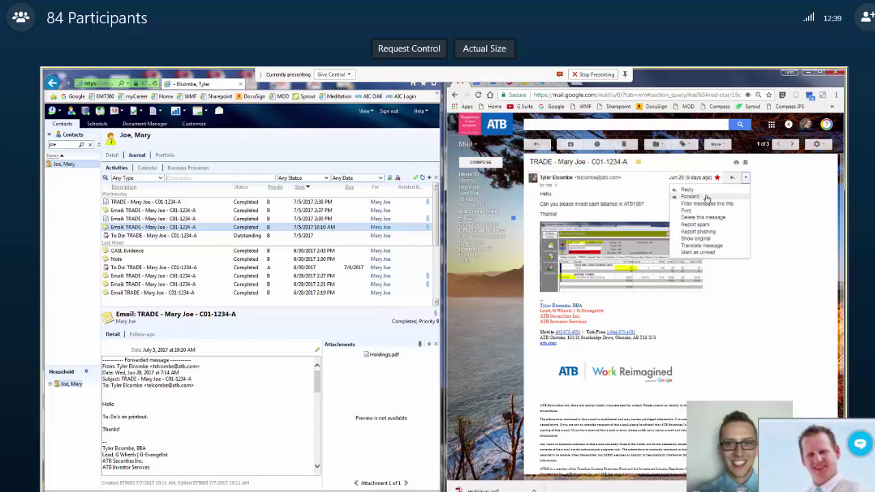
click(705, 198)
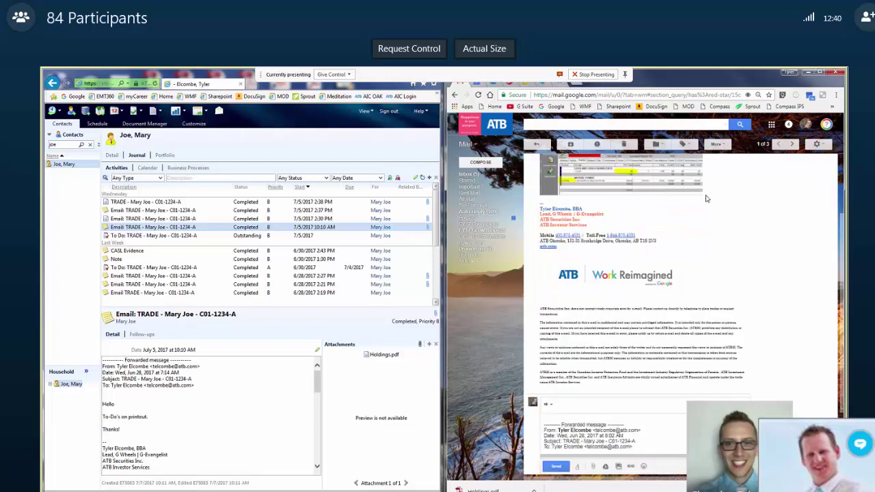
click(640, 220)
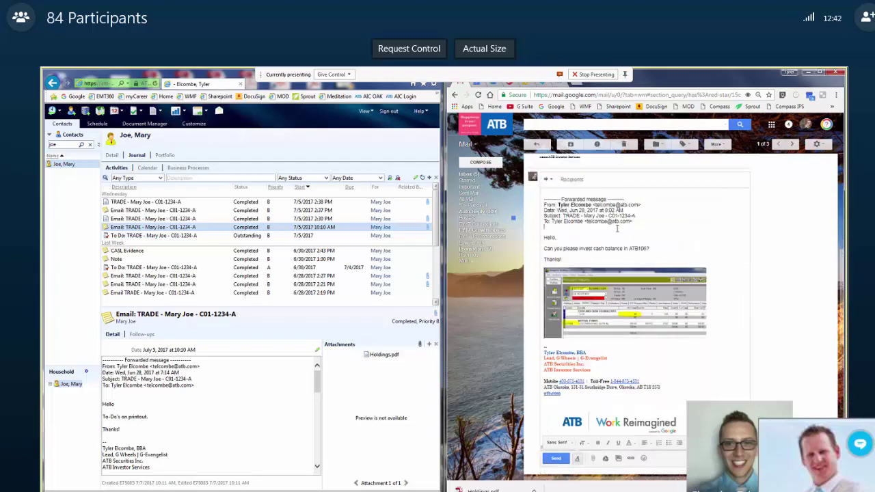
key(ctrl+a)
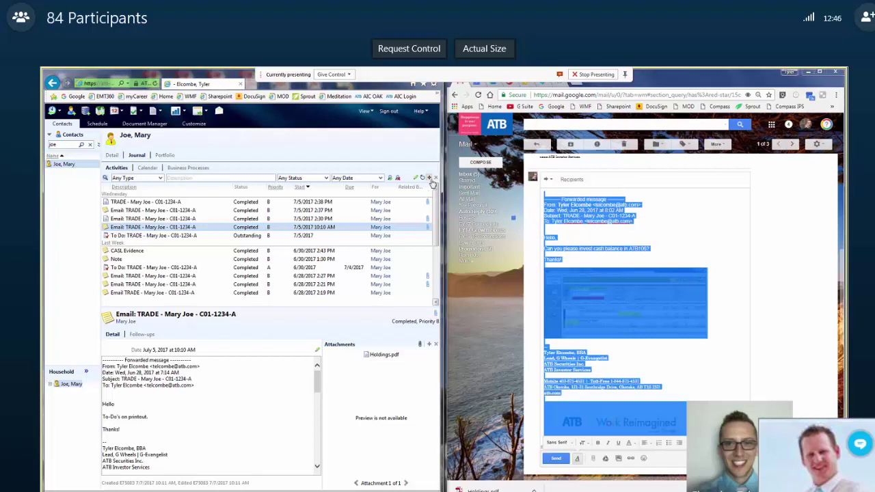
- Add a new note to the contact's journal, insert the copied trade e-mail as its text, and check the inline image placeholder
click(430, 179)
mouse_move(416, 212)
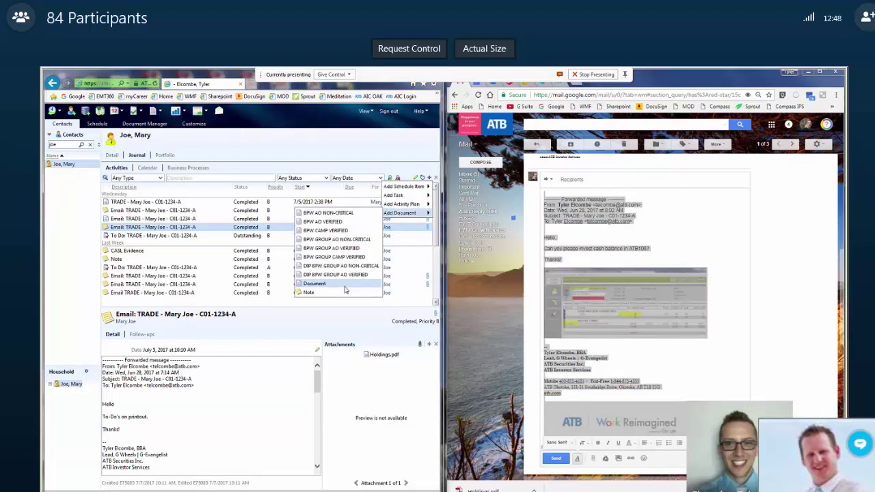
click(344, 291)
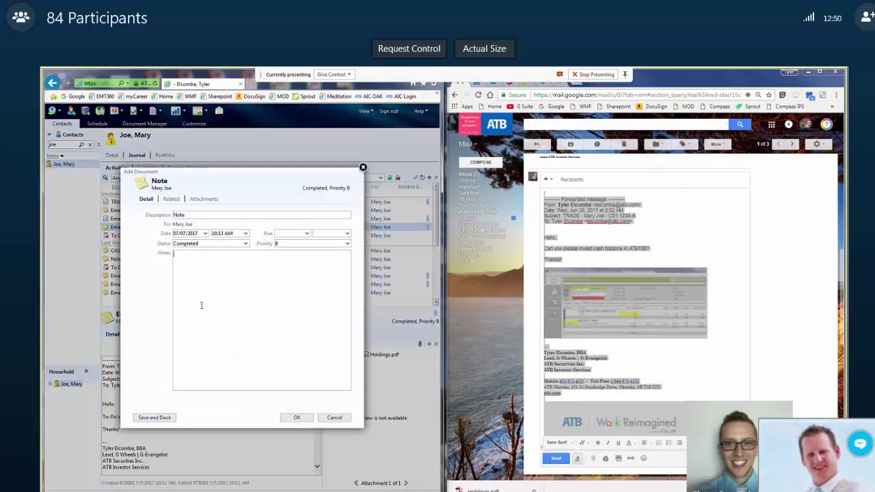
key(ctrl+v)
scroll(240, 301, up, 10)
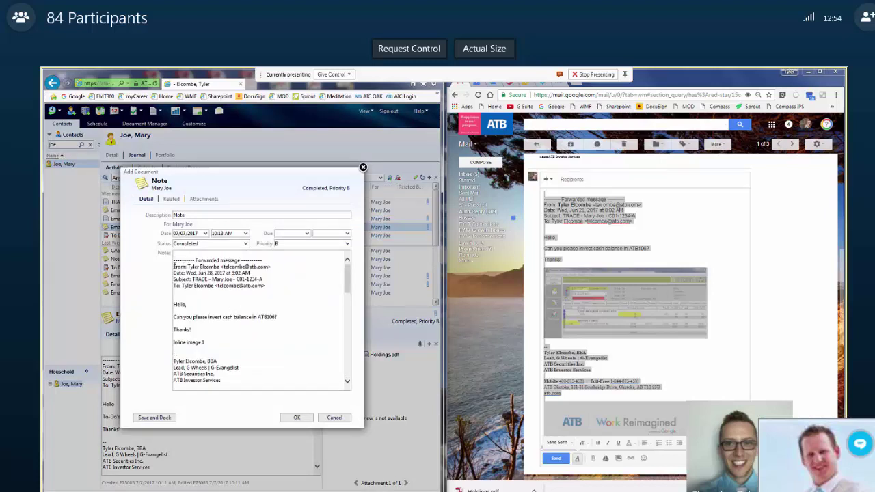
drag(174, 266, 172, 345)
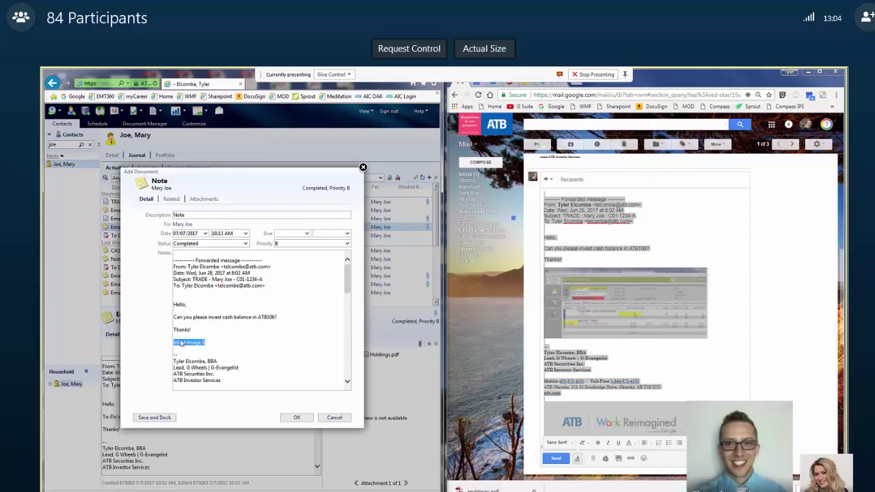
click(257, 342)
- Set the note's description to "Email:" followed by the e-mail's subject line copied from the note text, and its date to 07/05/2017
drag(263, 278, 192, 278)
key(ctrl+c)
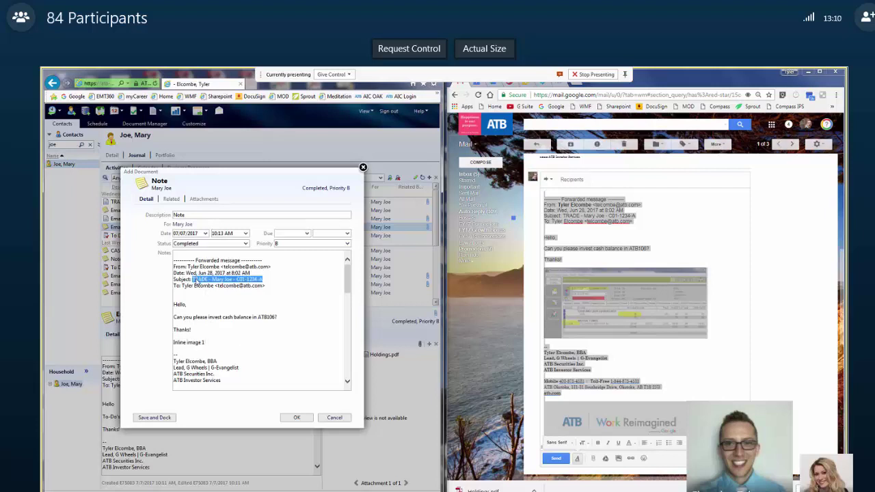
double_click(210, 214)
text(Em)
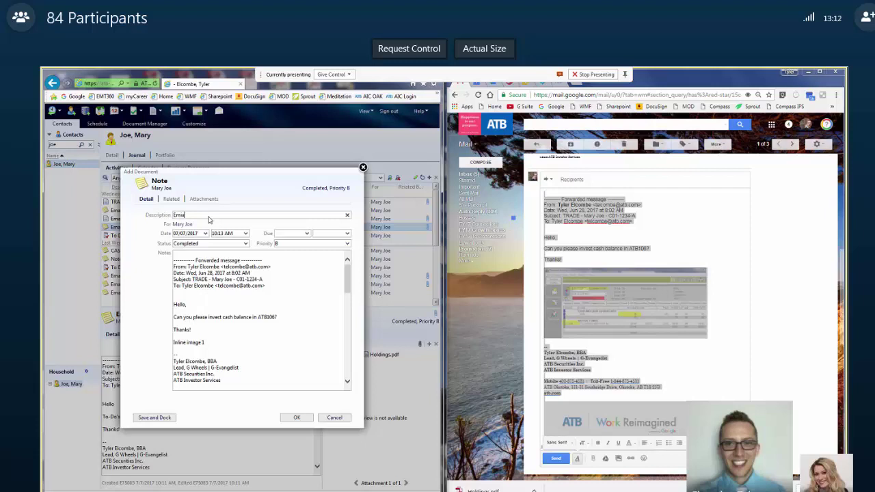
text(ail:)
key(ctrl+v)
click(204, 233)
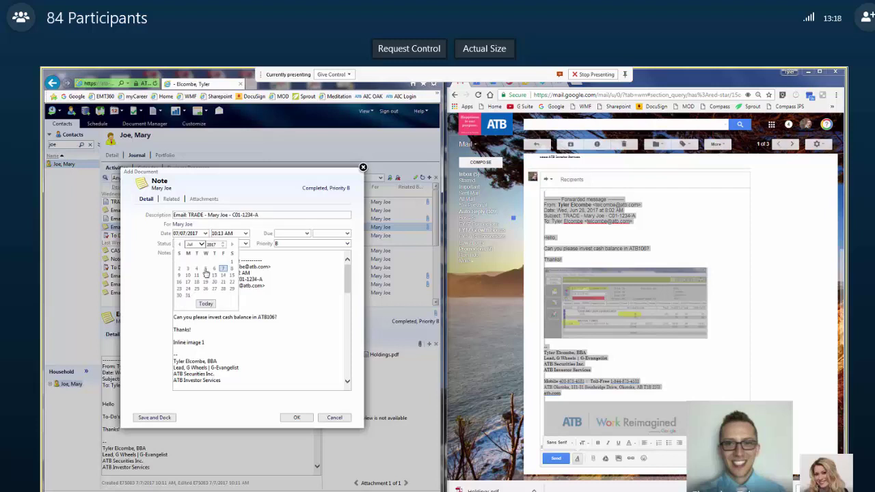
click(209, 274)
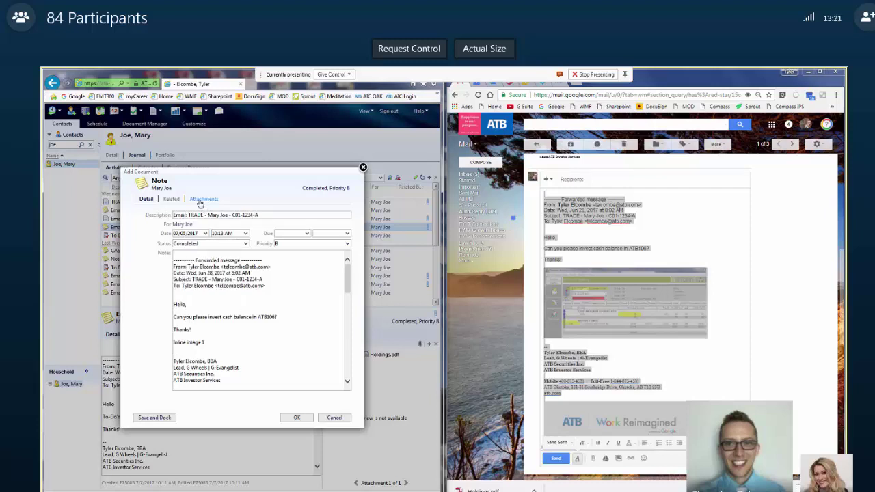
- Attach the ATB Financial Mail trade PDF from the Desktop to the note and save the note to the journal
click(204, 200)
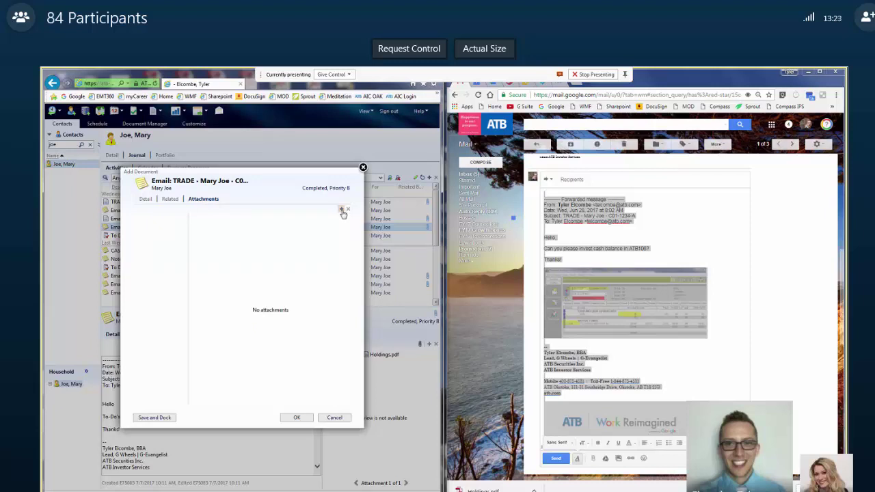
click(342, 208)
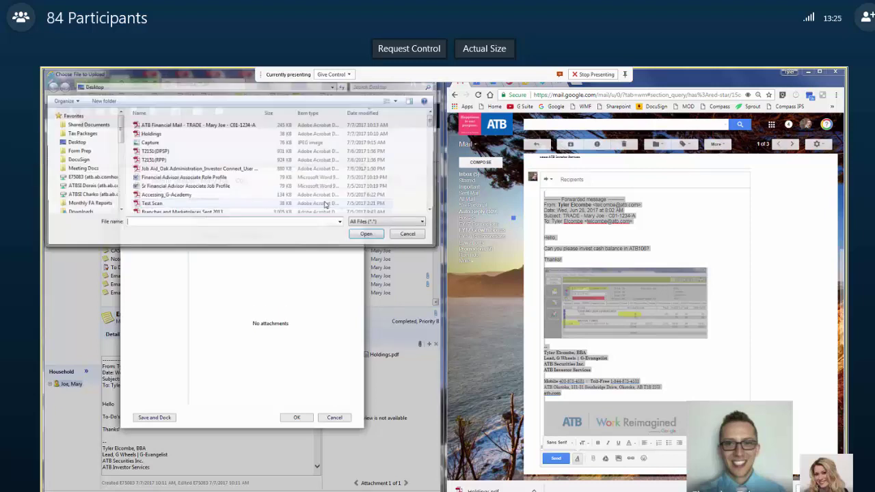
click(198, 126)
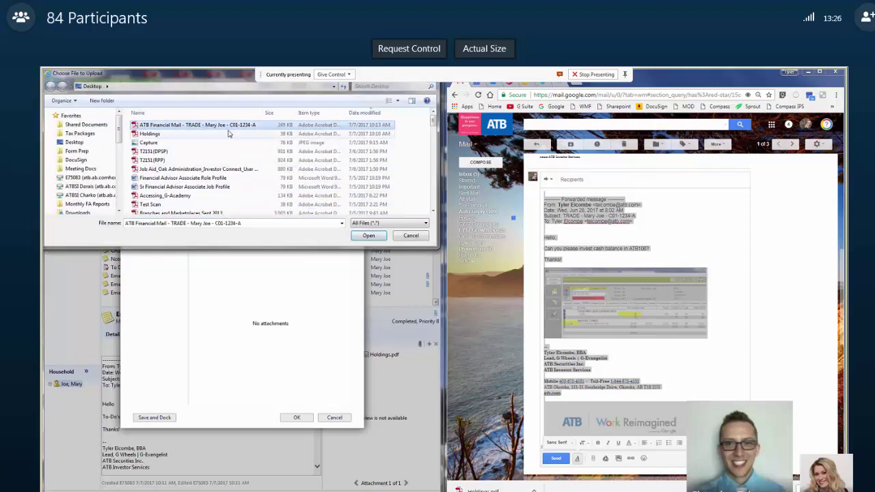
click(368, 236)
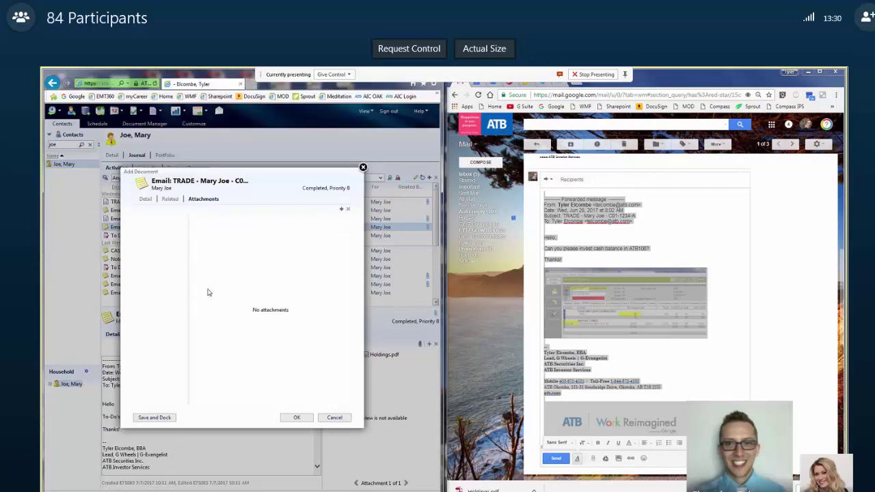
click(146, 199)
click(298, 415)
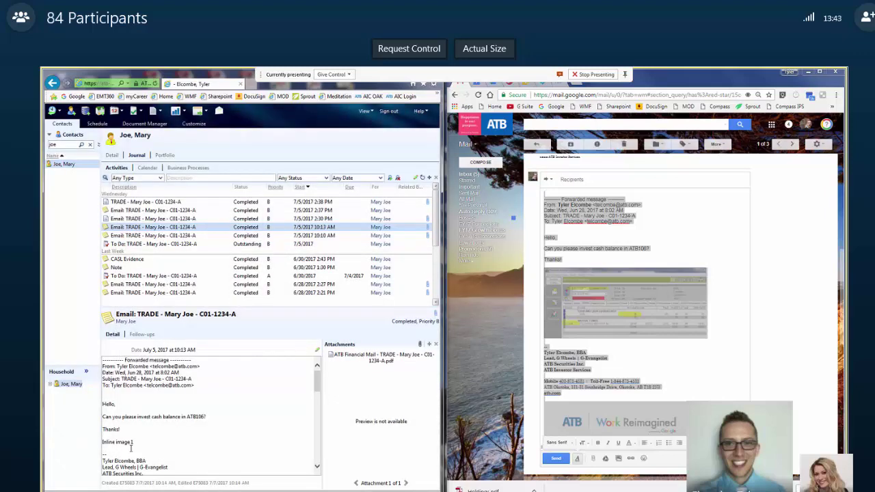
- Examine the inline image line in the saved note and open its attached e-mail PDF beside the journal to check the embedded screenshot
triple_click(117, 441)
double_click(377, 360)
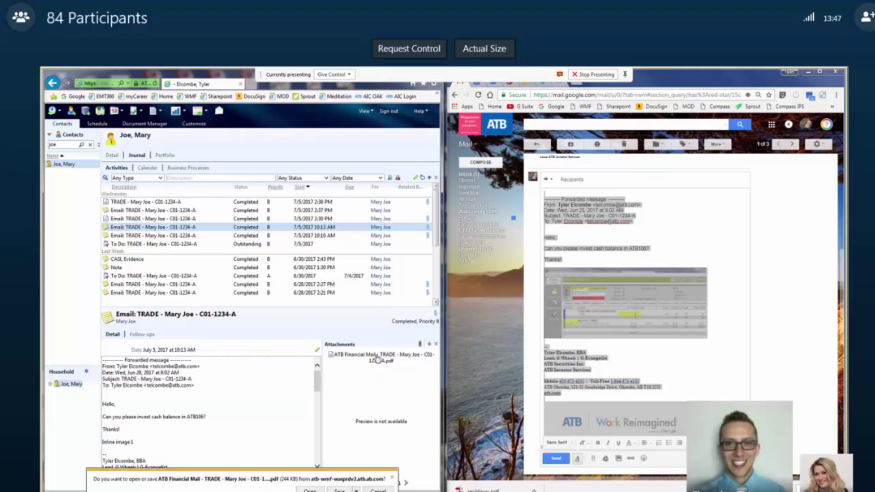
click(310, 489)
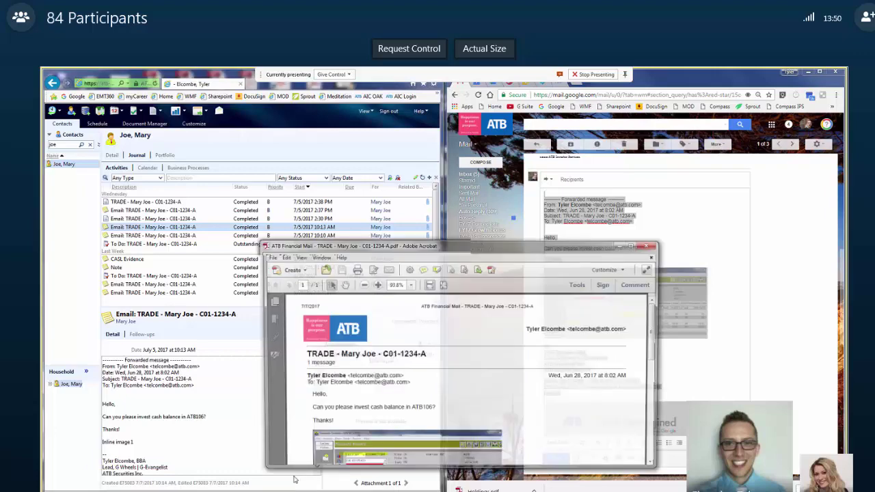
key(super+Right)
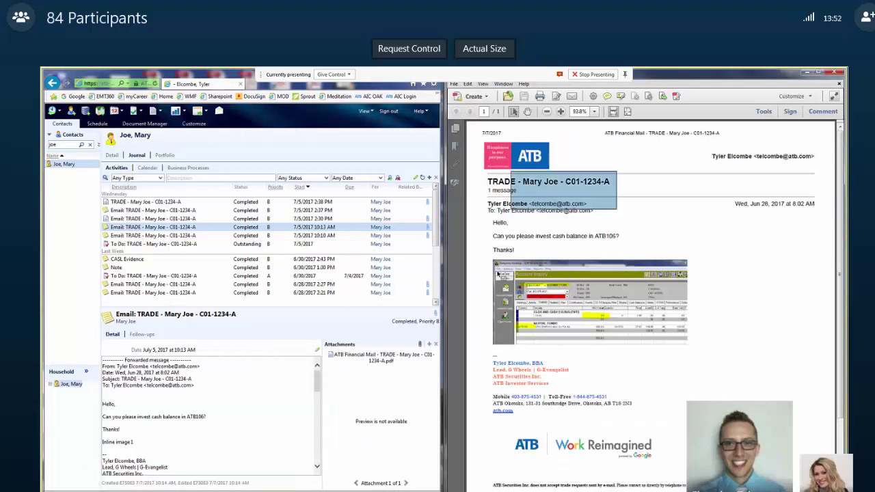
click(494, 255)
scroll(571, 296, down, 2)
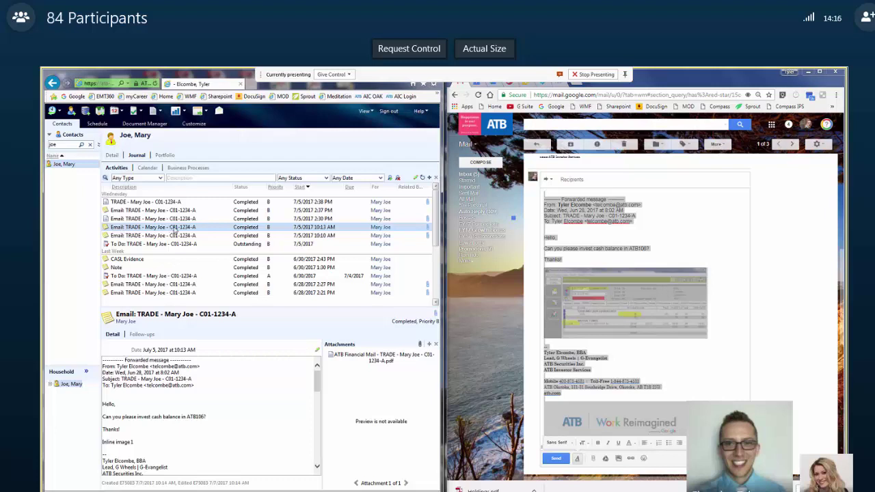
- Look through the notes listed on the contact's detail page and return to the journal
click(112, 155)
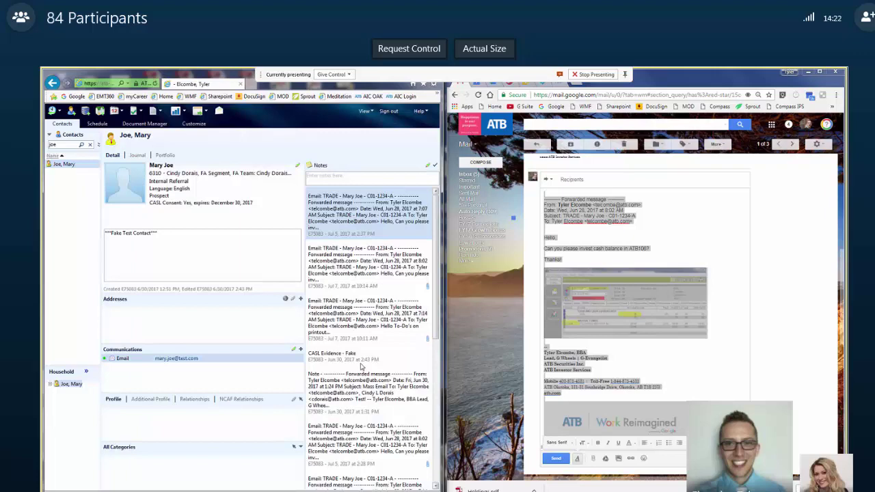
scroll(352, 228, down, 3)
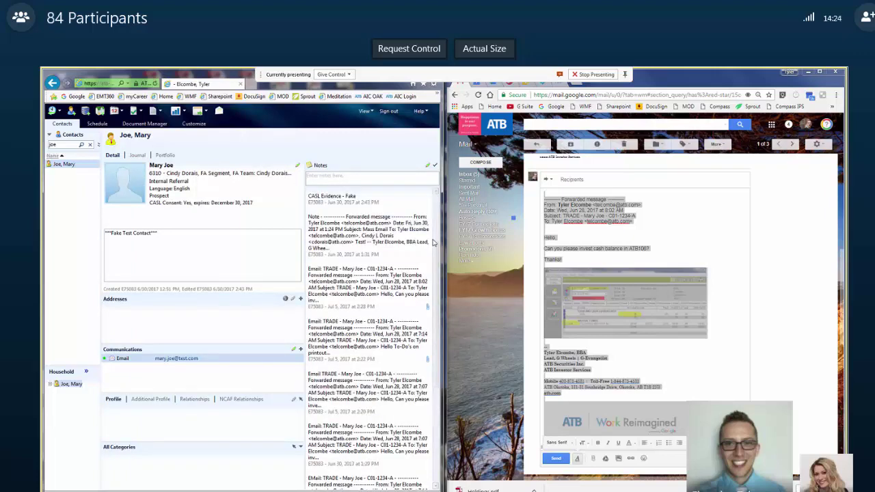
scroll(352, 228, up, 3)
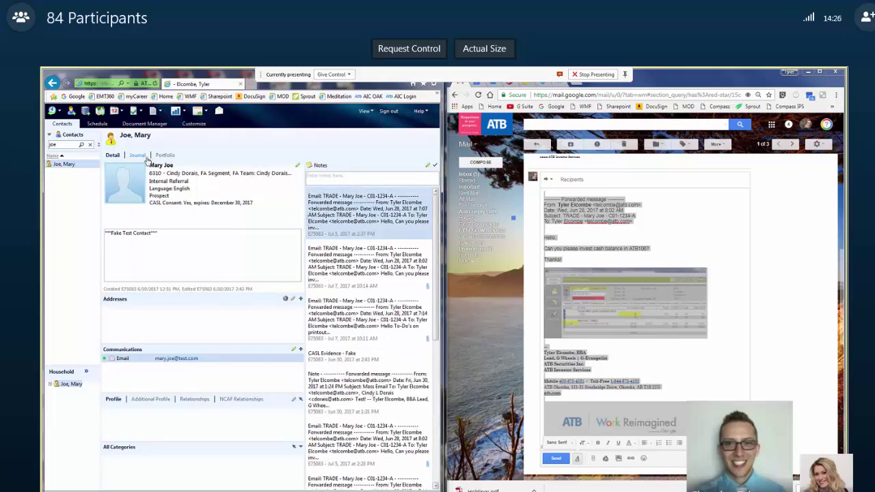
click(139, 156)
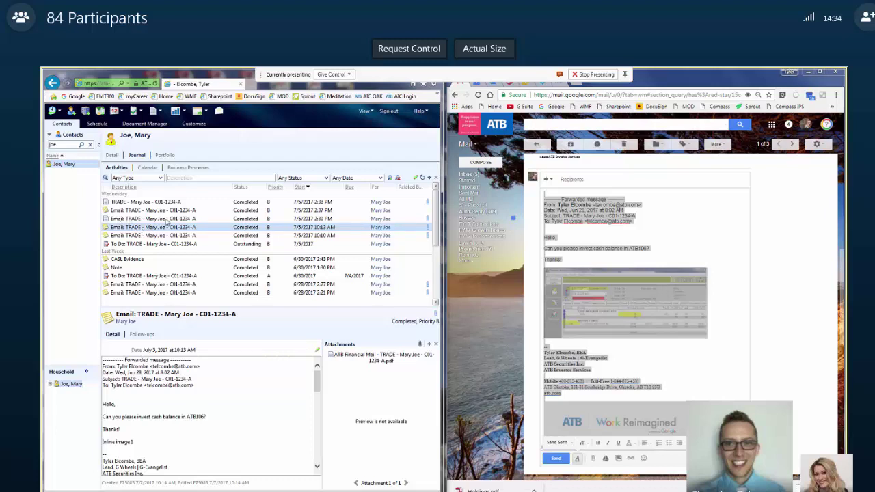
- Compare the July 5 journal entries, viewing the e-mail document, the To Do task and the e-mail notes with their attachments
click(171, 220)
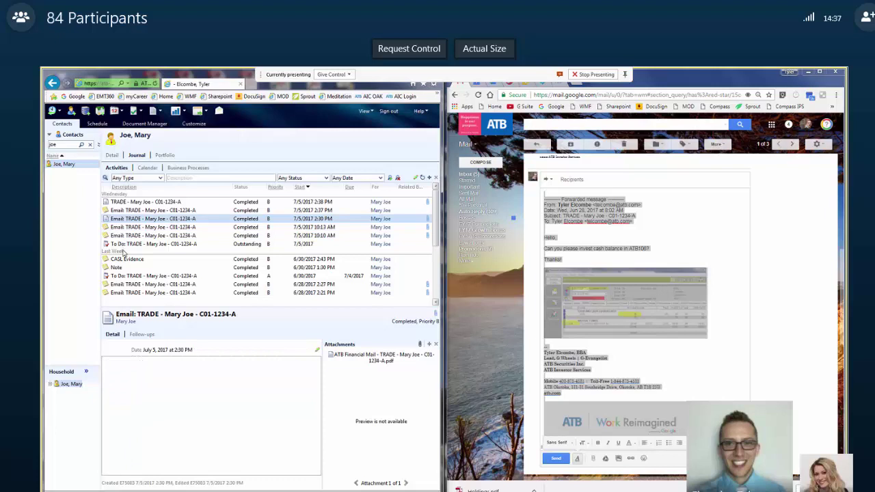
click(123, 246)
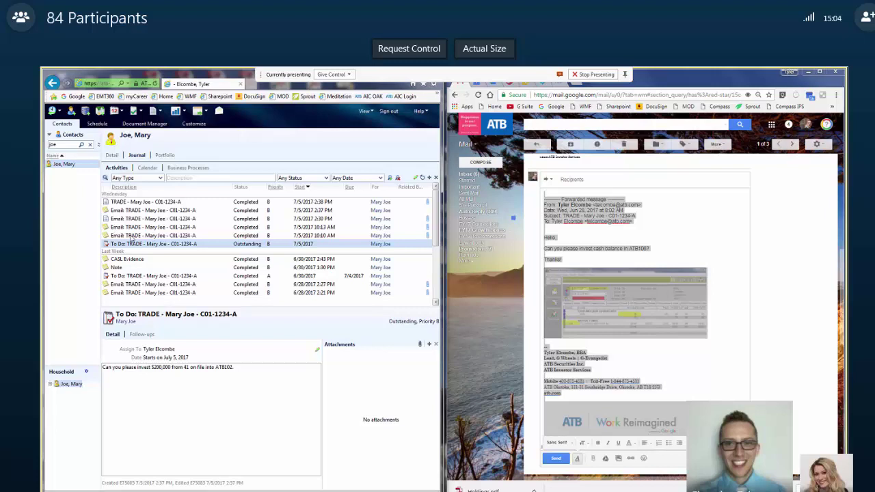
click(131, 236)
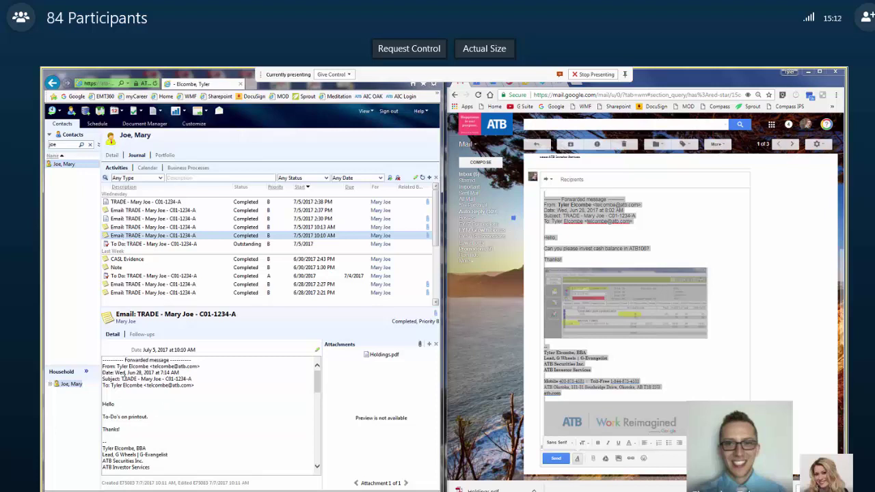
click(157, 225)
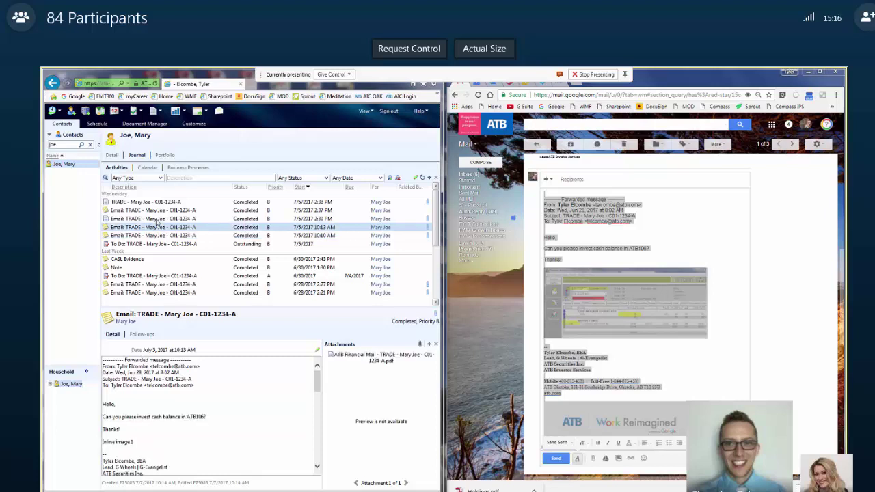
click(156, 219)
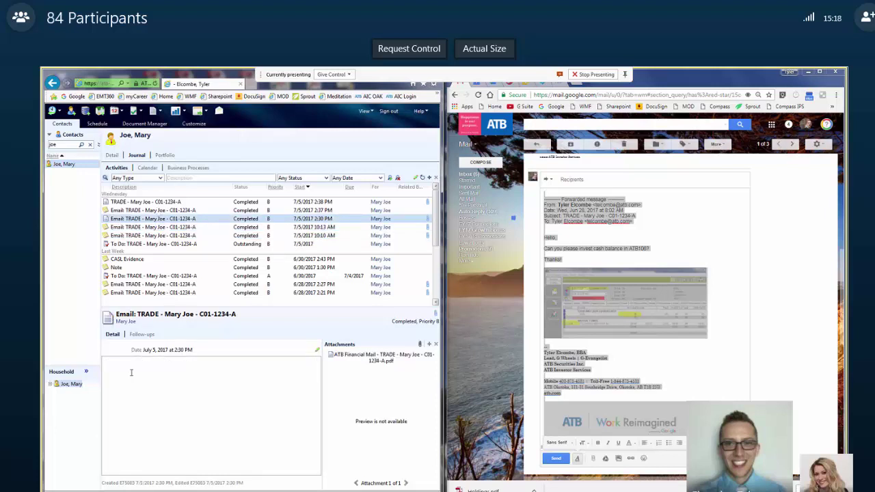
key(Up)
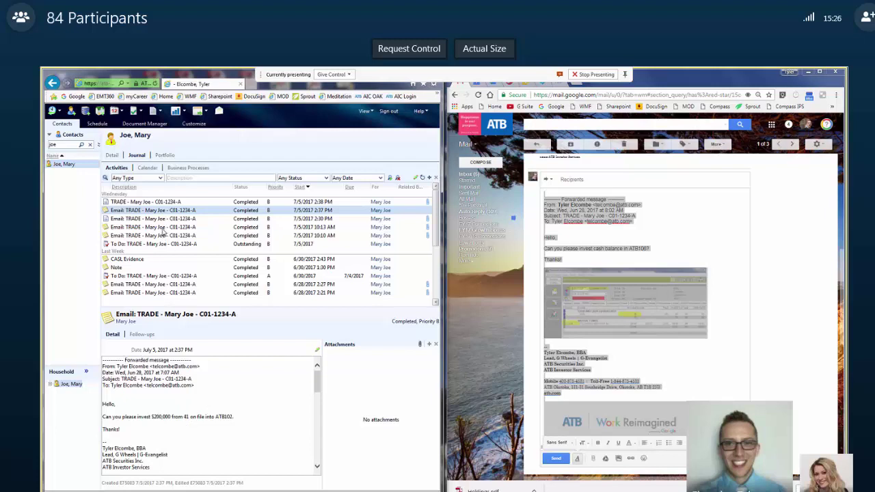
key(Down)
key(Down)
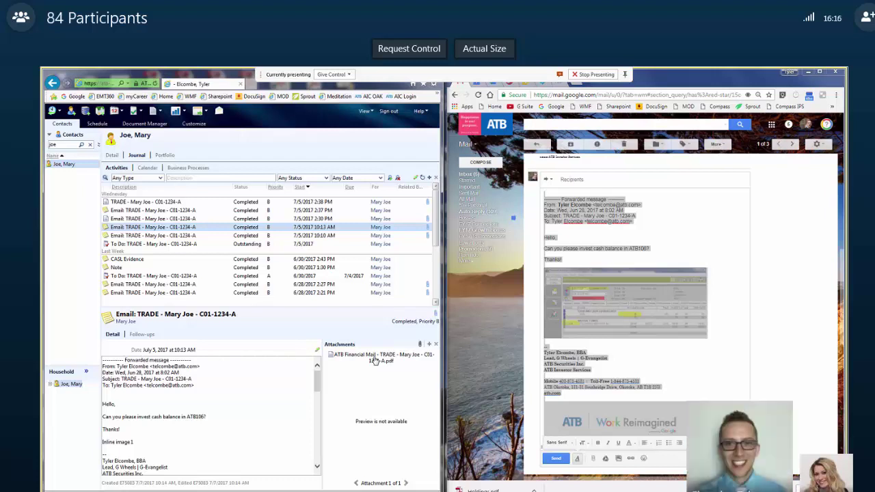
- Go to the trade e-mail about investing $200,000 into ATB102 and start a new To Do task in the contact's journal
click(778, 277)
scroll(777, 279, up, 6)
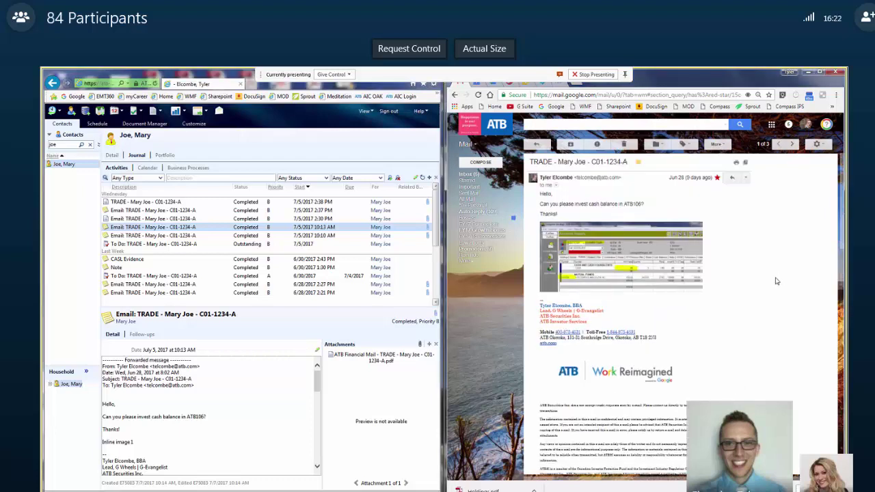
click(793, 145)
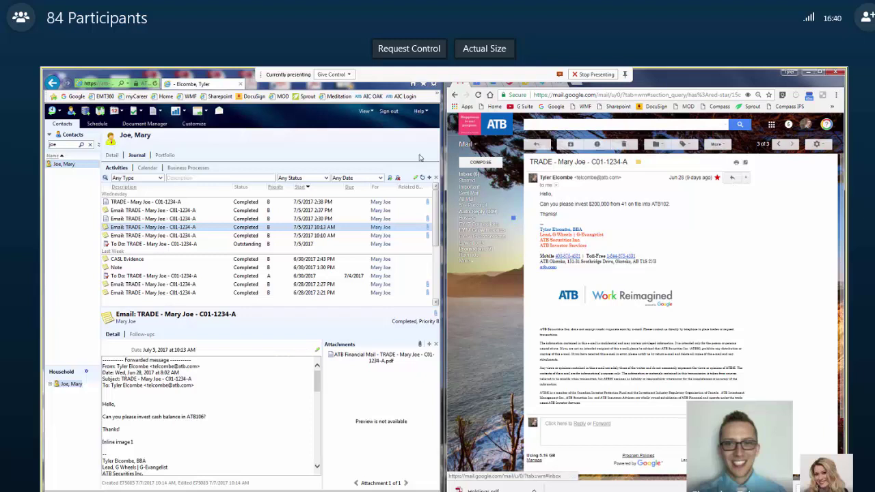
click(428, 178)
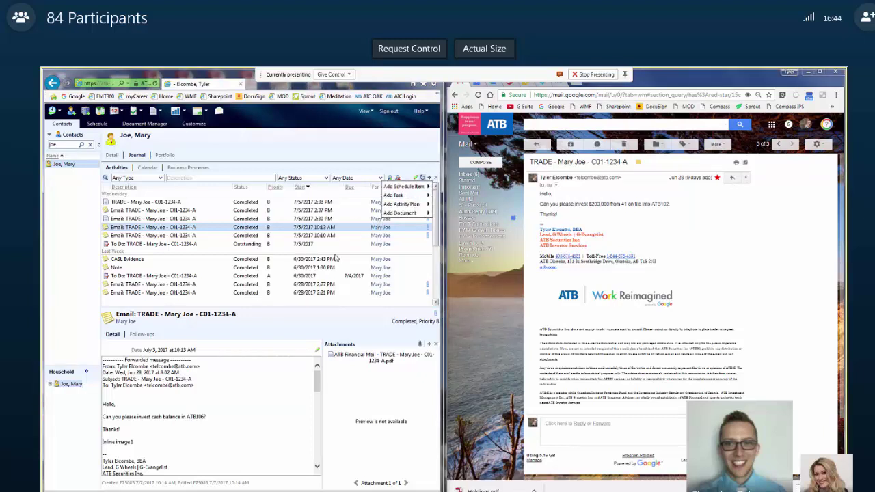
mouse_move(408, 196)
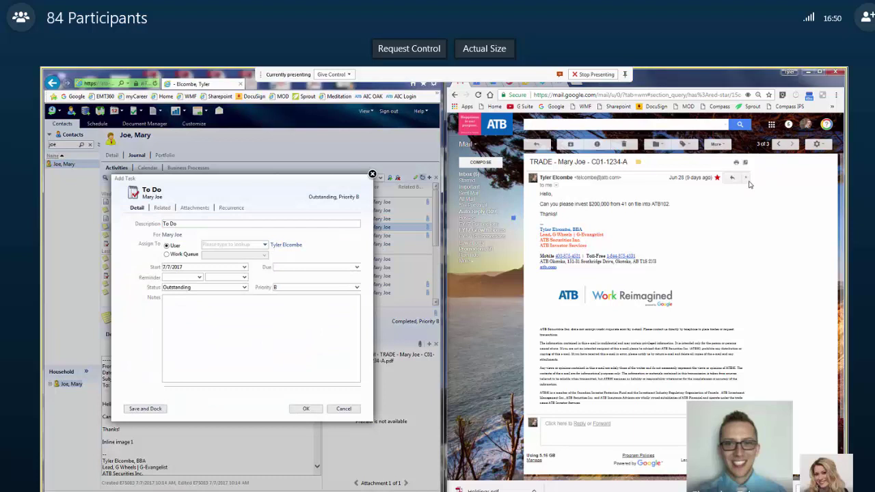
- Copy the full forwarded text of the ATB102 trade e-mail into the new To Do task's notes
click(746, 177)
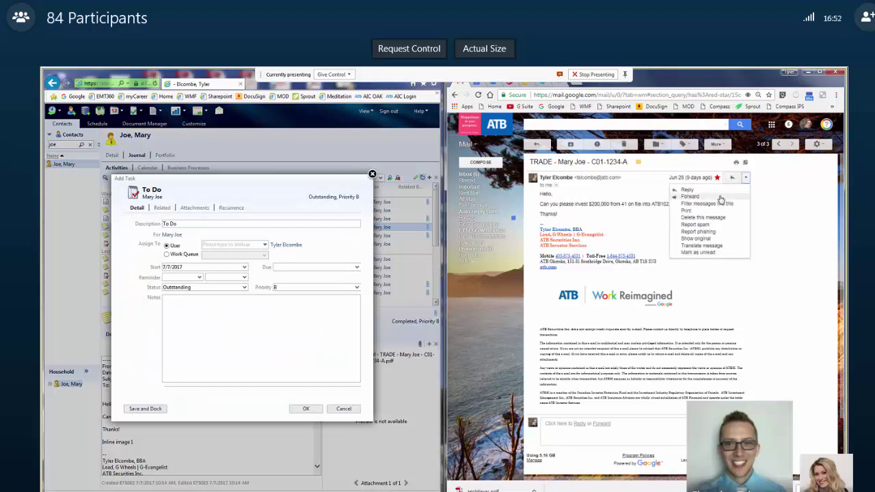
click(720, 196)
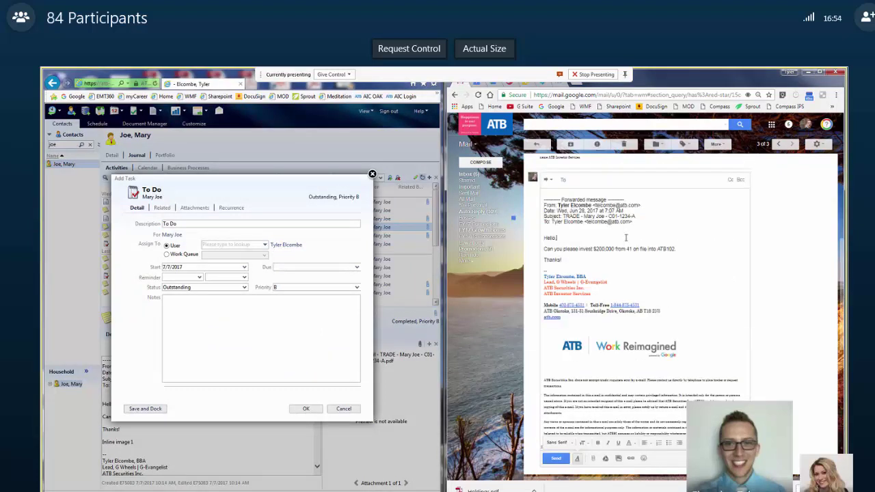
key(ctrl+a)
key(ctrl+c)
click(220, 328)
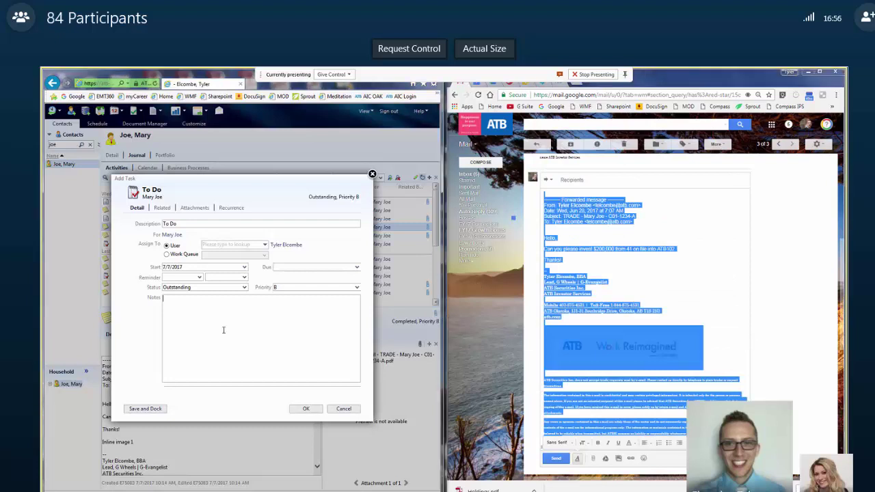
key(ctrl+v)
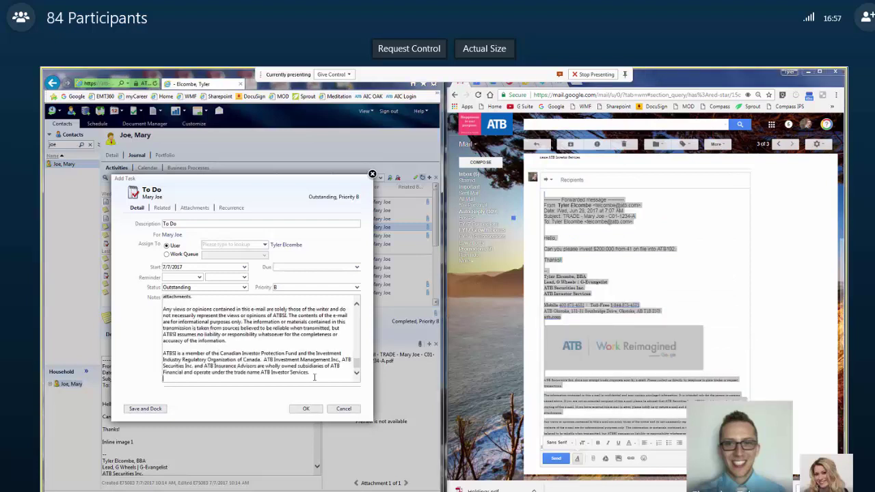
- Trim the task's notes to the single line "Can you please invest $200,000 from 41 on file into ATB102."
scroll(314, 376, up, 10)
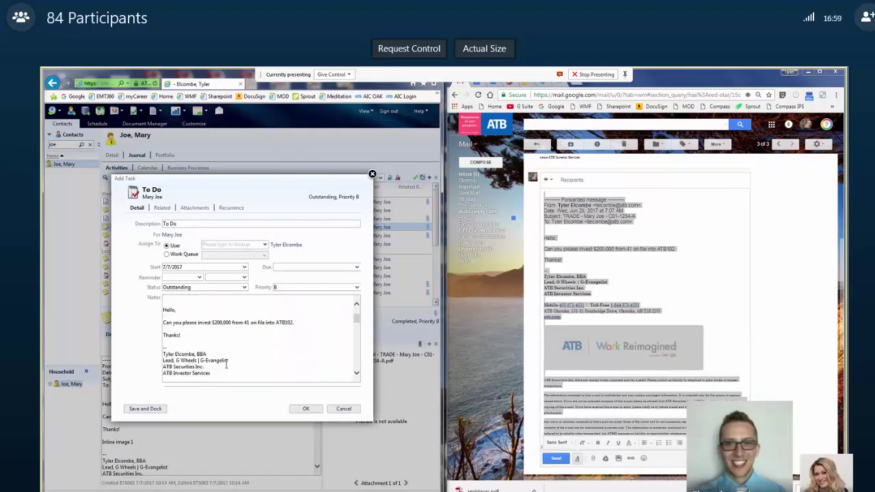
scroll(176, 348, up, 3)
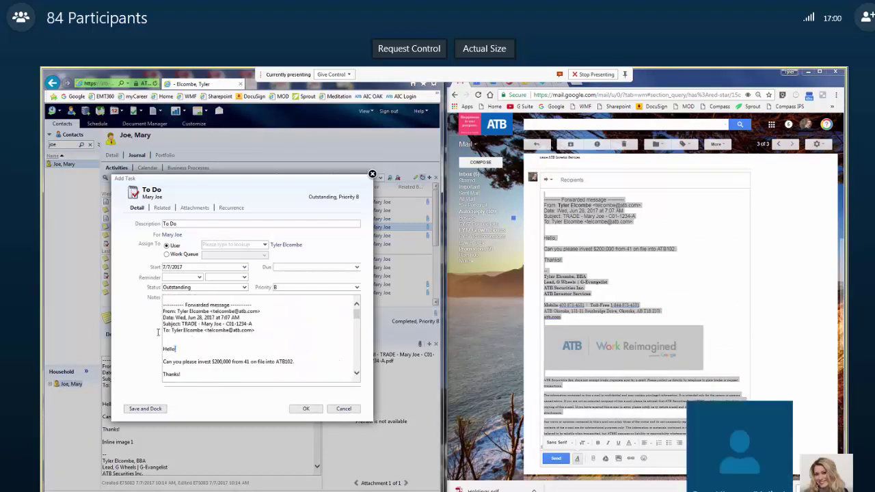
drag(176, 349, 136, 274)
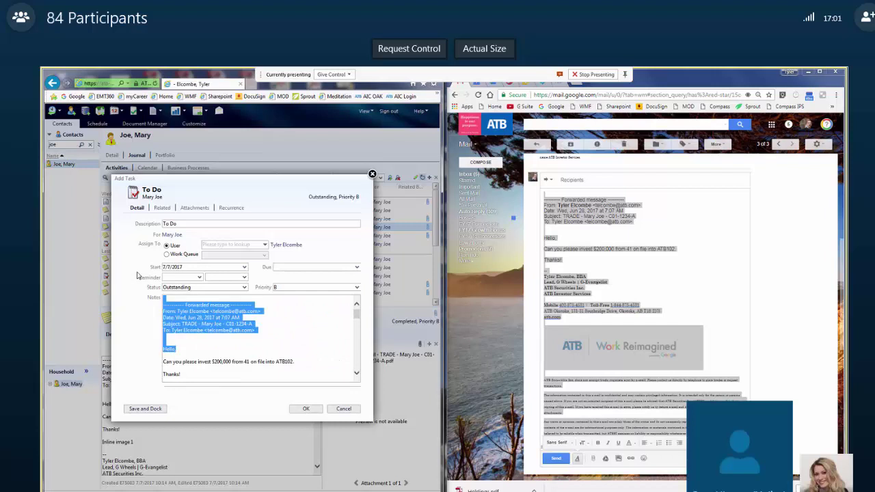
key(BackSpace)
key(Delete)
key(Delete)
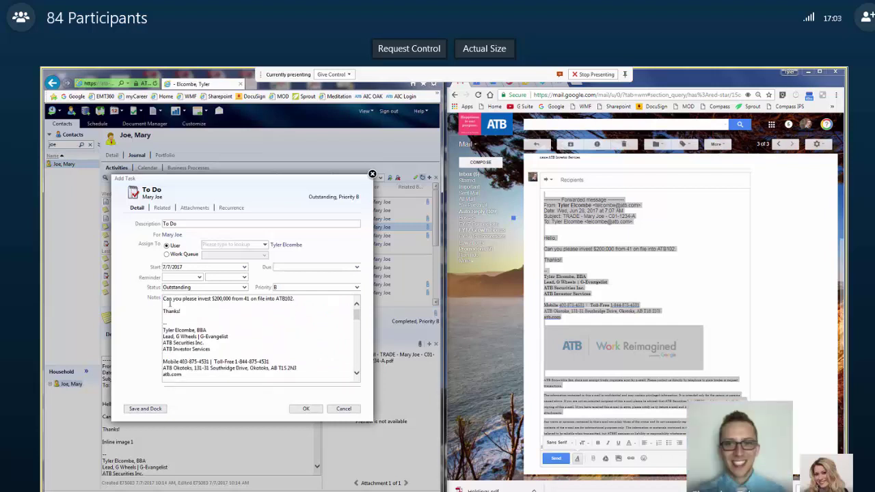
drag(164, 305, 181, 311)
key(ctrl+shift+End)
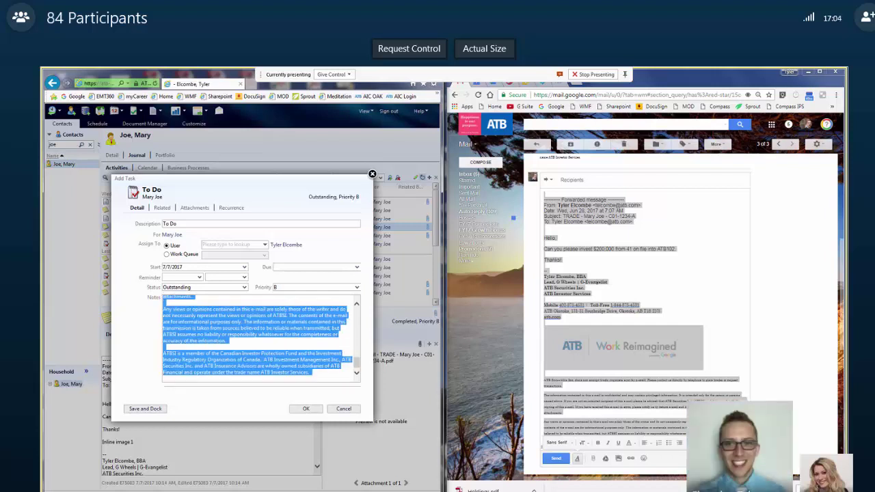
key(BackSpace)
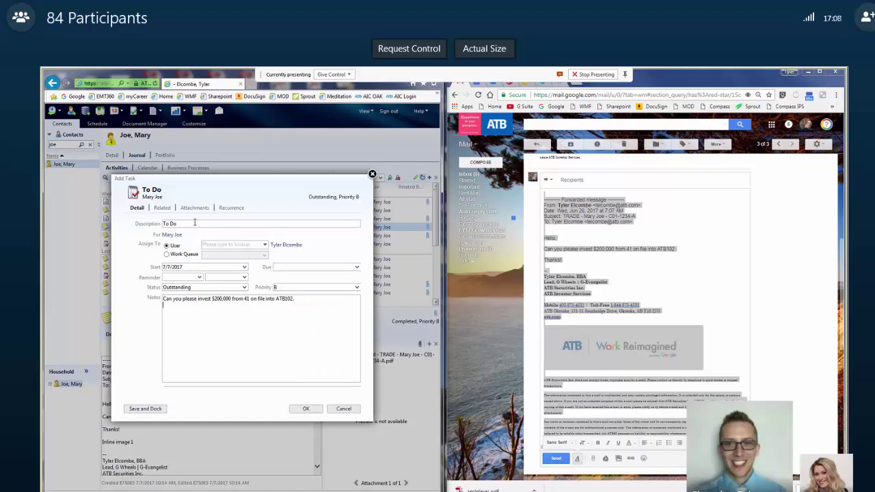
- Set the task's description to "To Do: Trade" and start a related follow-up document of type Note
click(208, 223)
text(: Trade)
click(163, 207)
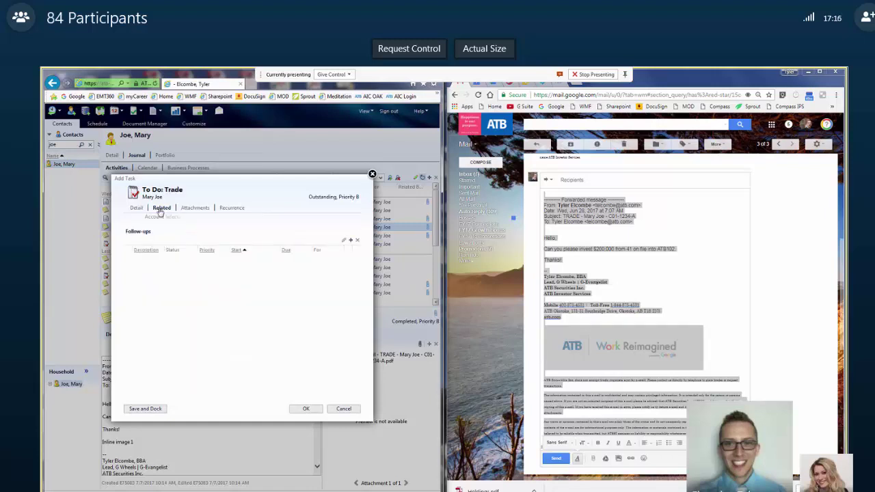
click(350, 240)
mouse_move(324, 266)
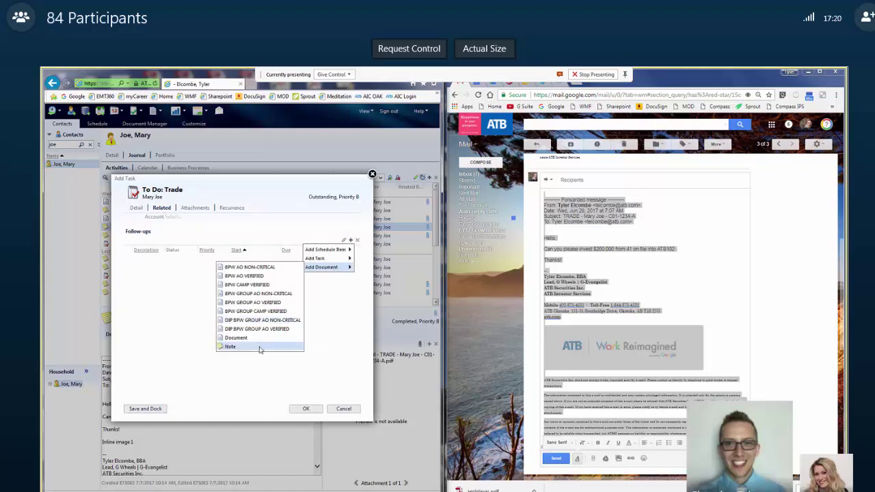
click(258, 347)
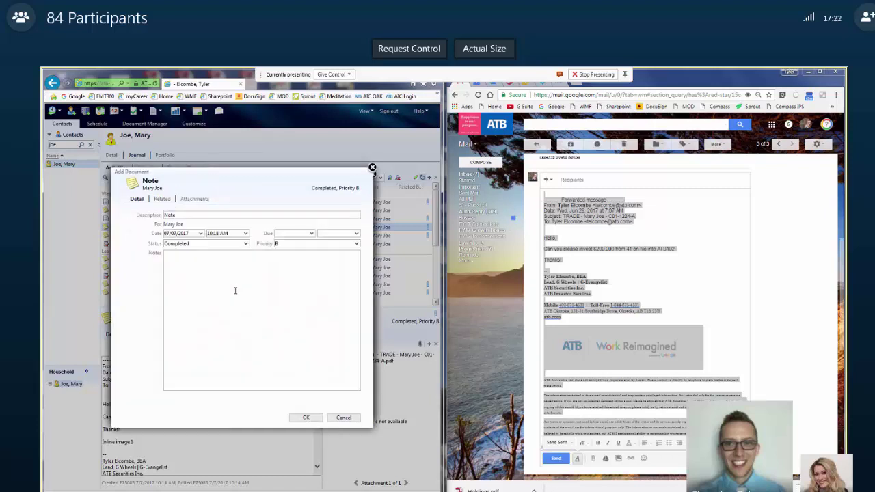
- Paste the full e-mail into the follow-up note, add its subject line after "Note:" in the description, and save the note
key(ctrl+v)
scroll(235, 292, up, 10)
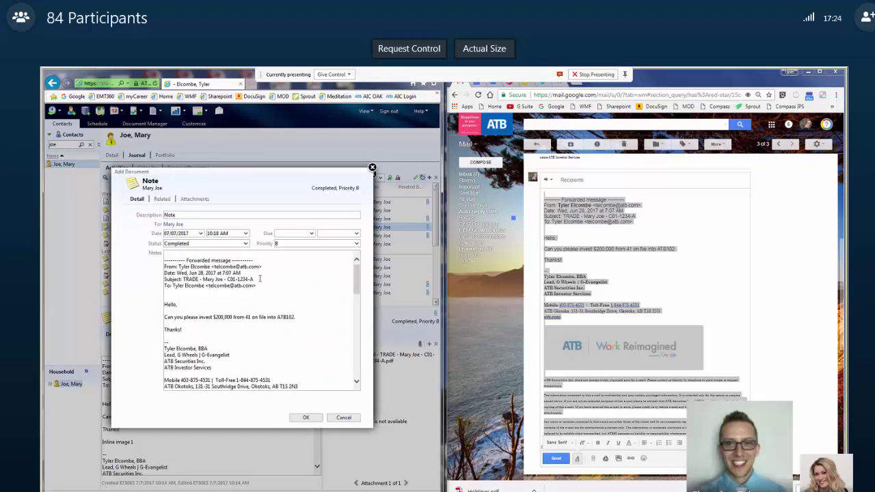
drag(254, 280, 185, 279)
key(ctrl+c)
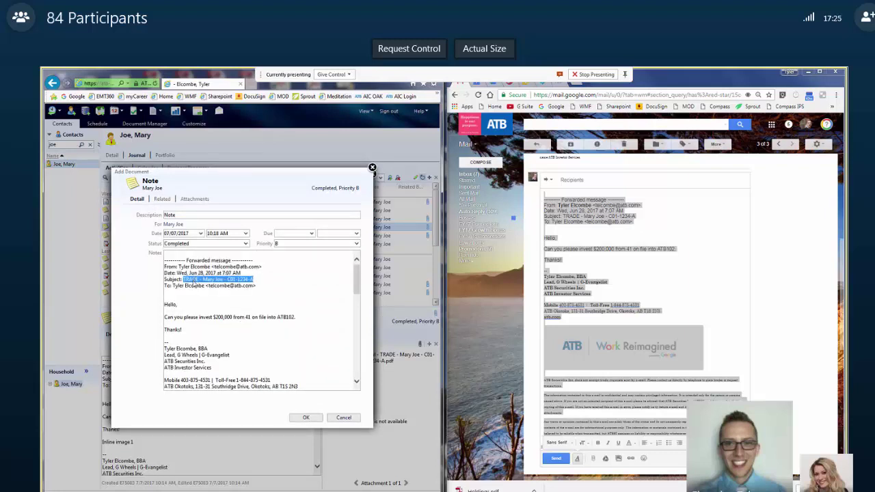
click(200, 215)
text(:)
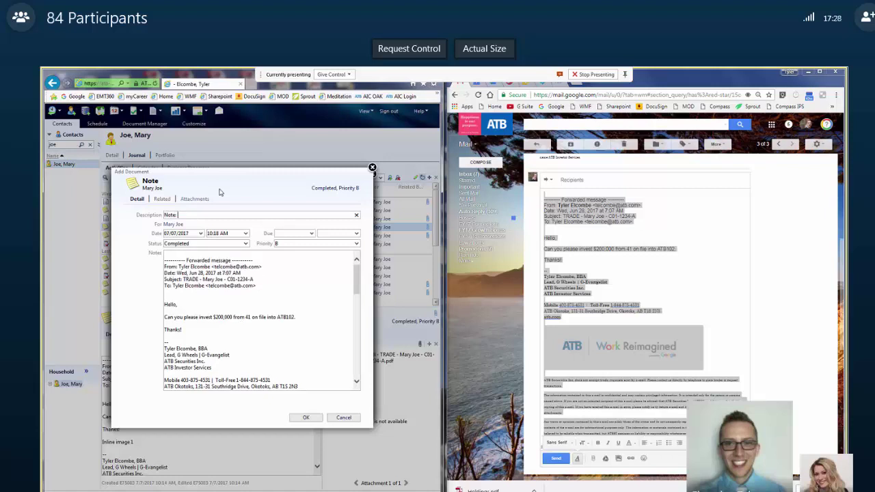
key(ctrl+v)
click(305, 416)
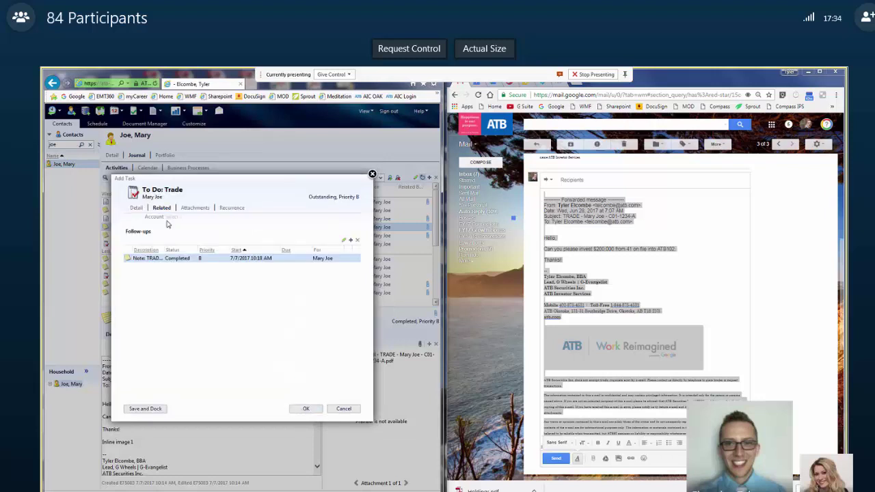
- Return to the task's details, save the To Do: Trade task and close its window
click(136, 208)
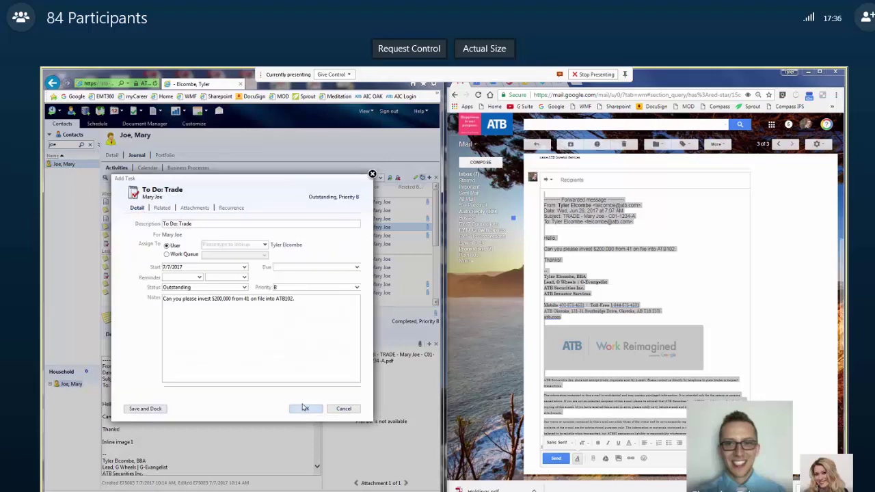
click(302, 409)
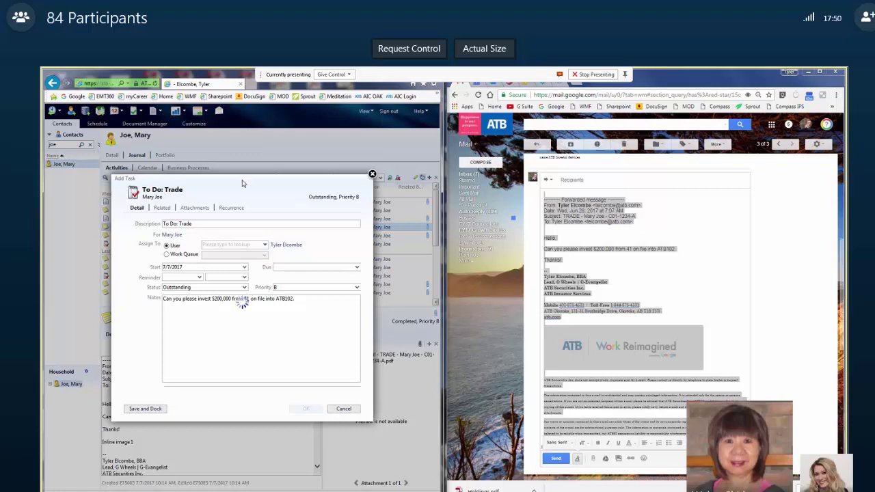
drag(244, 183, 311, 160)
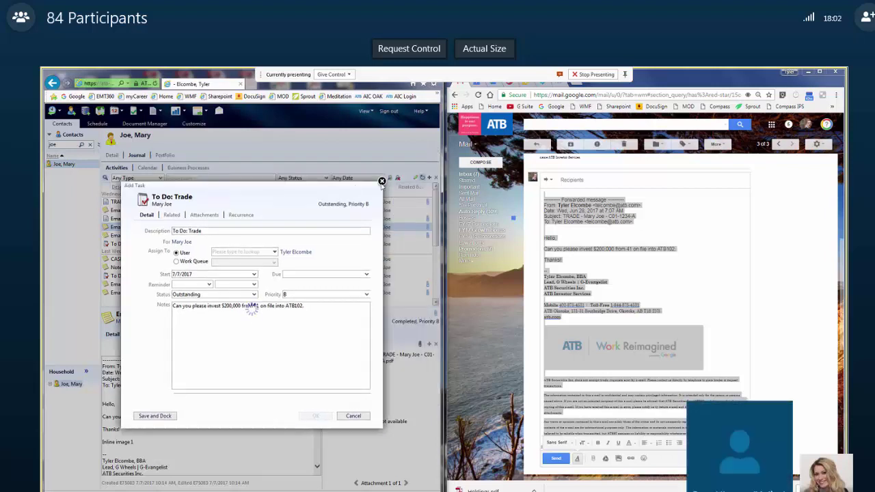
click(381, 183)
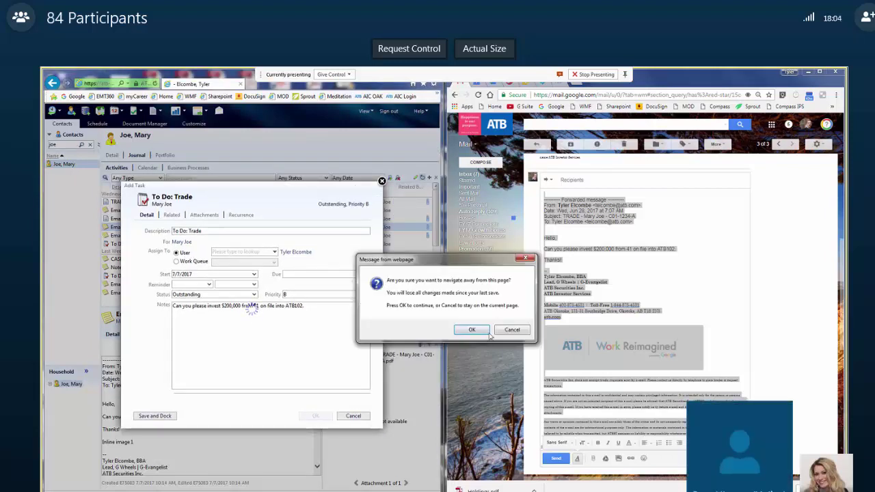
key(Return)
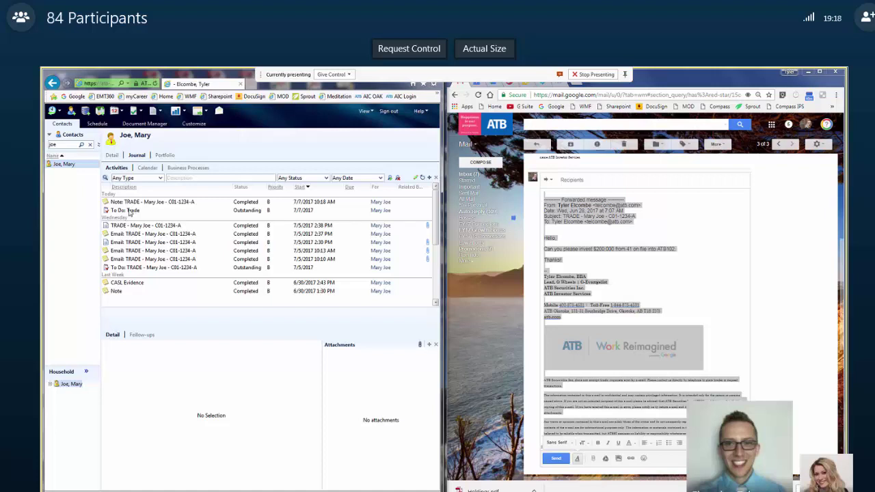
- Review the saved To Do: Trade task, checking its details, attachments and the full e-mail text in its follow-up note
click(130, 211)
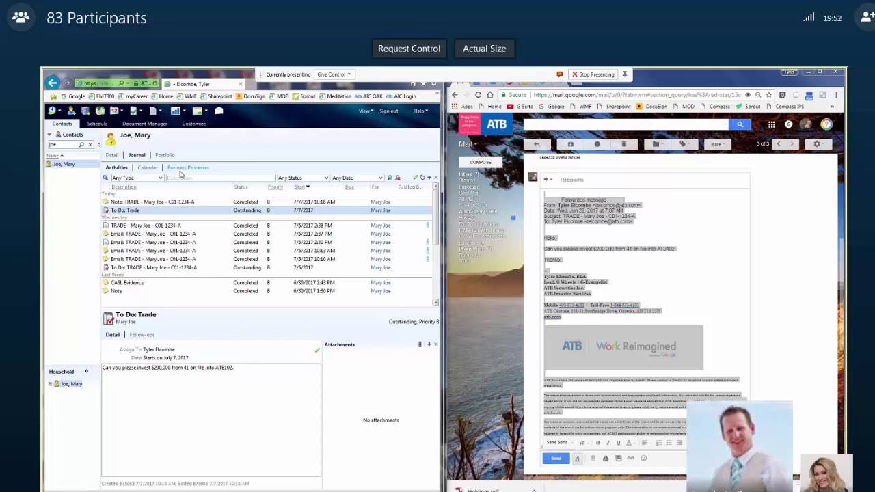
double_click(122, 211)
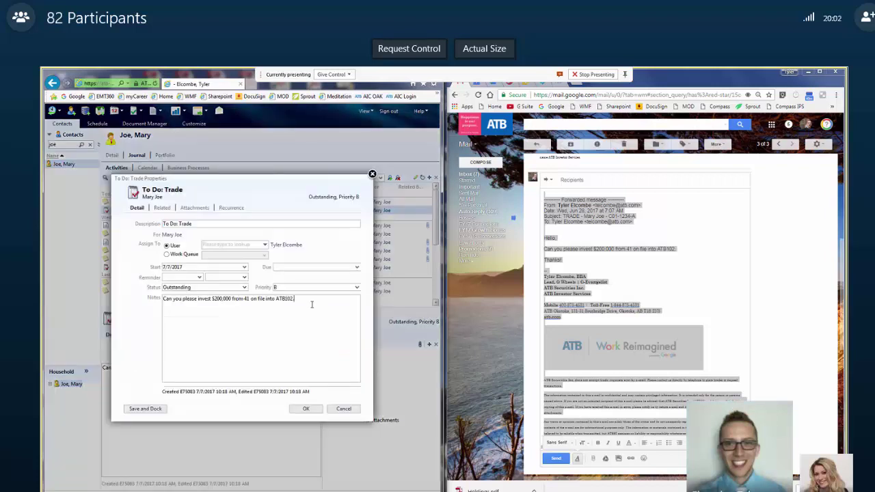
click(195, 210)
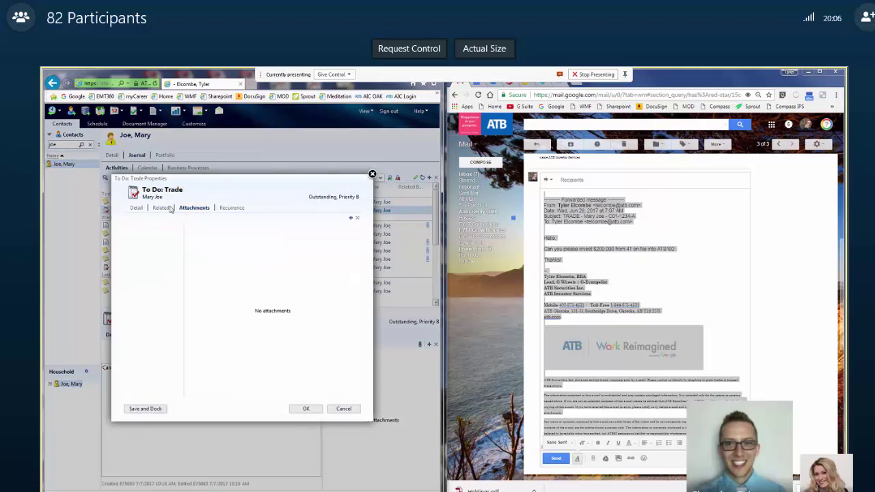
click(161, 208)
double_click(160, 260)
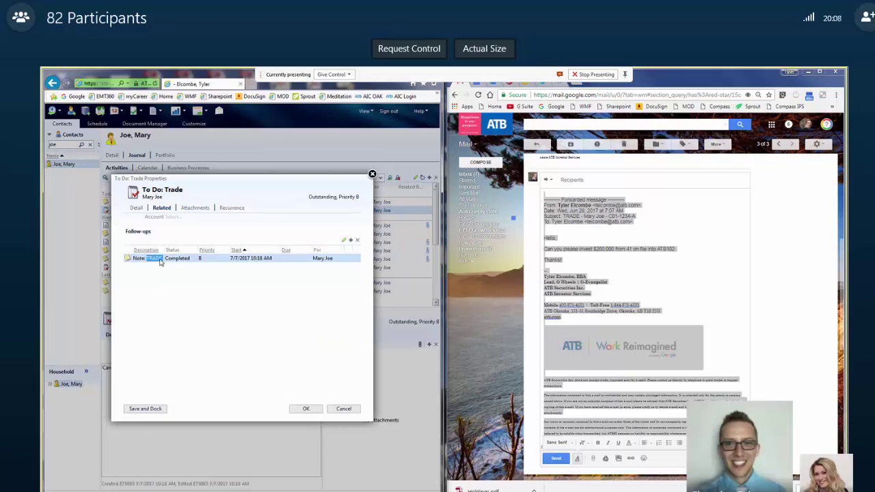
scroll(220, 280, down, 5)
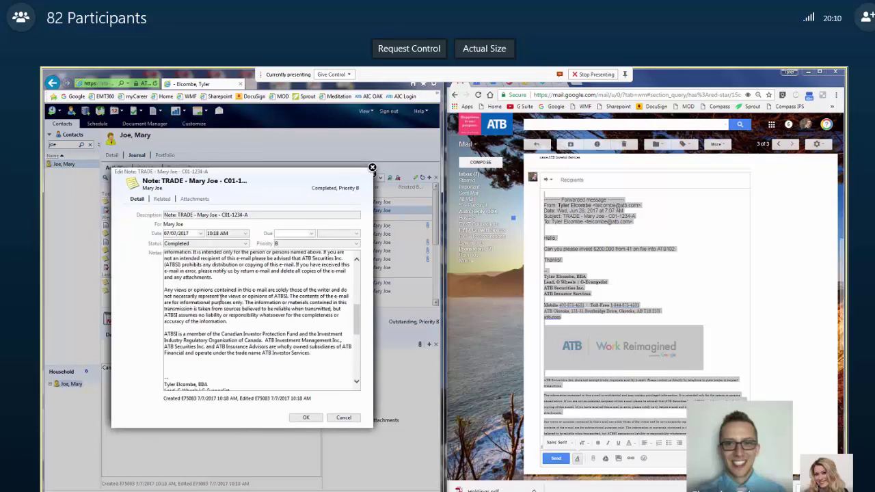
scroll(220, 281, up, 5)
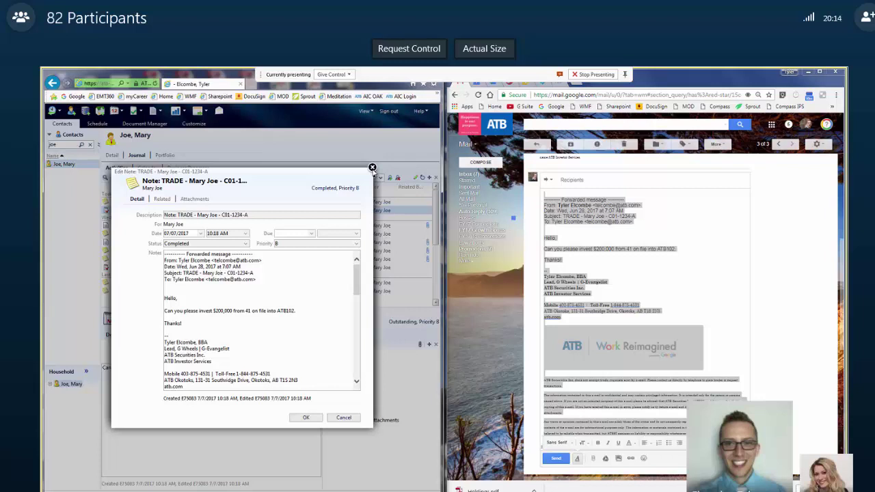
click(372, 167)
click(194, 208)
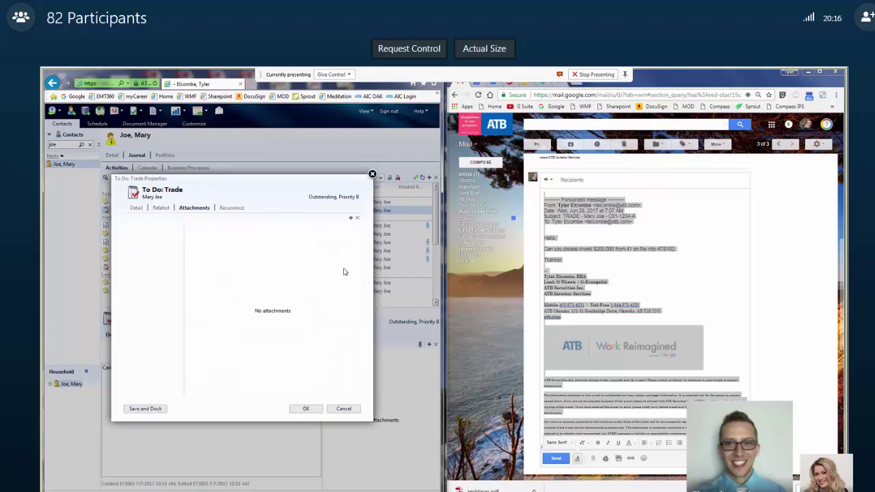
click(136, 208)
click(304, 408)
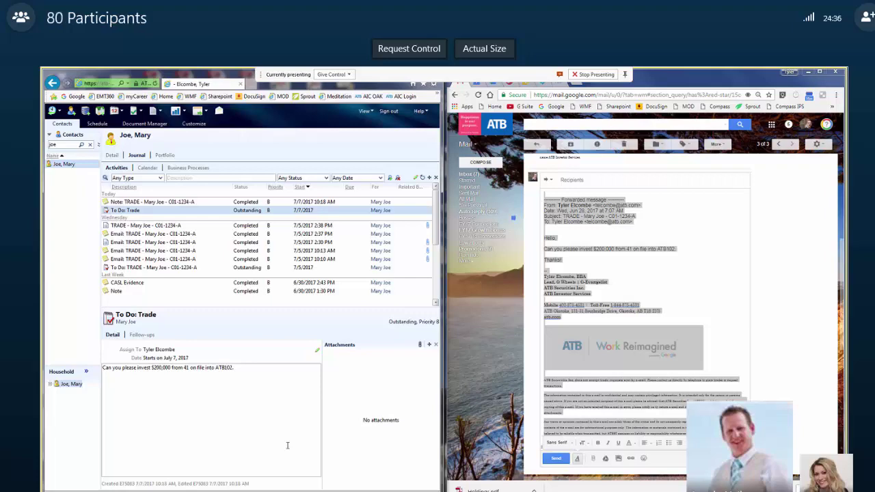
click(594, 74)
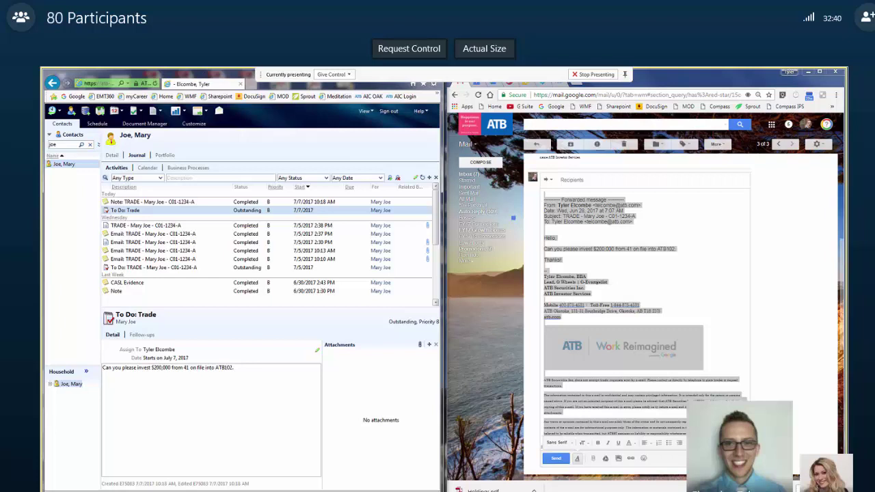
click(190, 98)
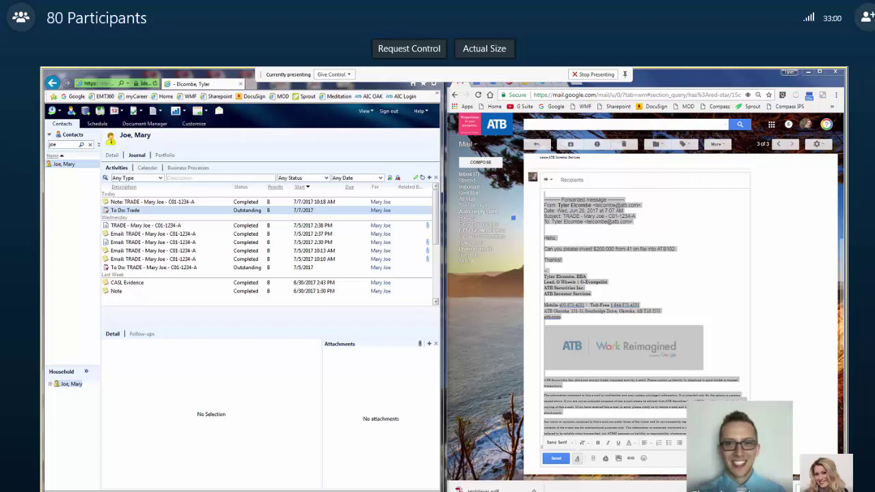
mouse_move(142, 491)
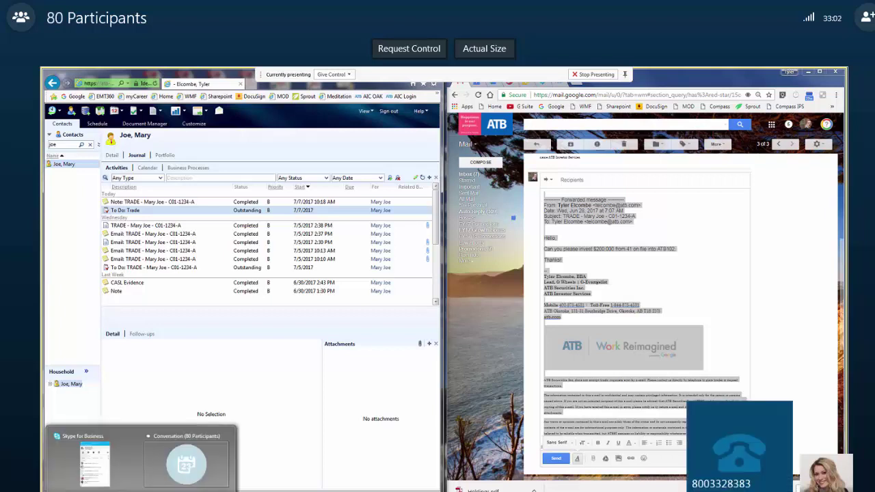